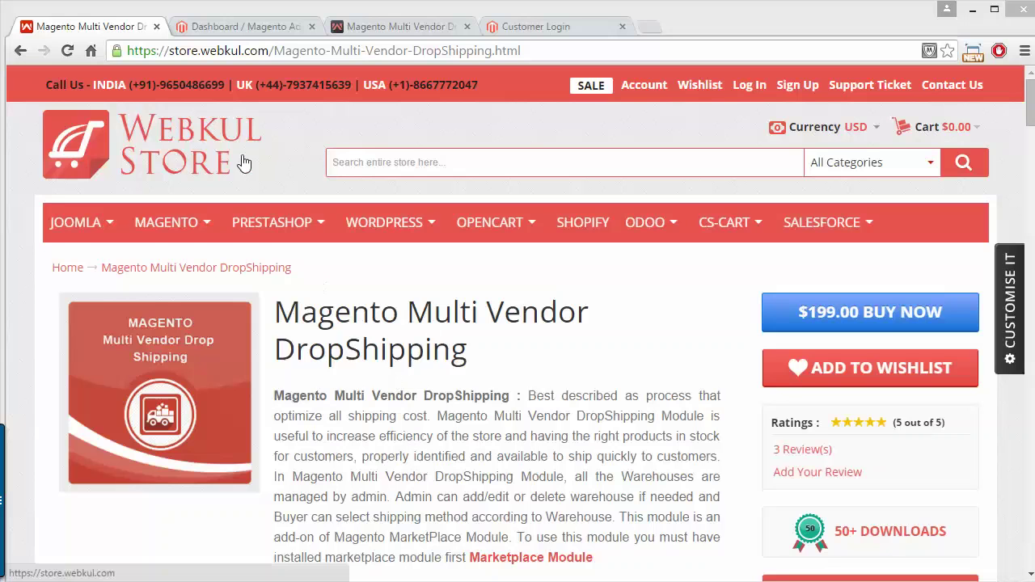
Switch from the DropShipping product page to the Magento admin dashboard tab
{"action": "left_click", "coordinate": [245, 31]}
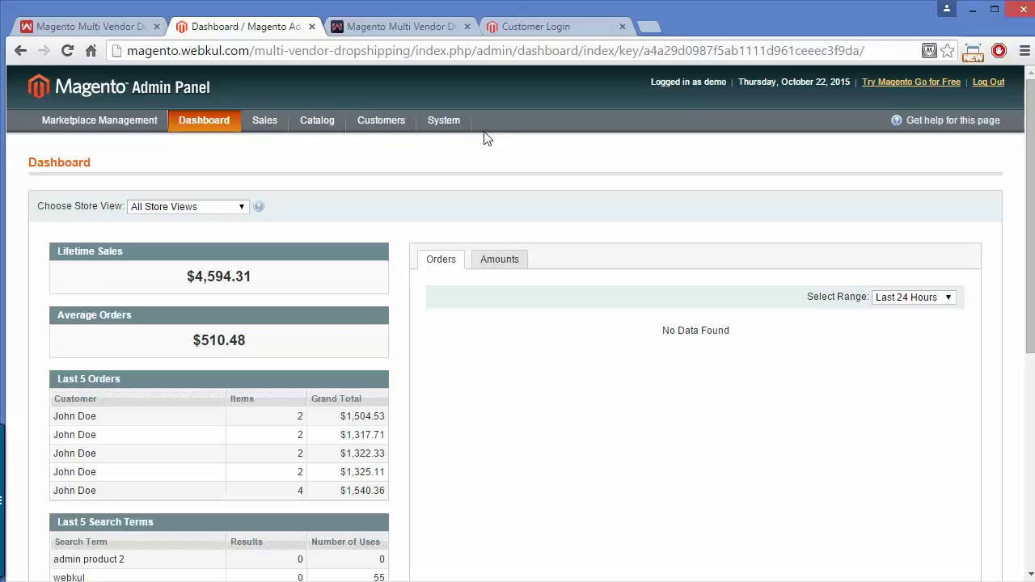
Open System > Configuration to reach the Marketplace configuration settings
{"action": "mouse_move", "coordinate": [458, 121]}
{"action": "left_click", "coordinate": [464, 165]}
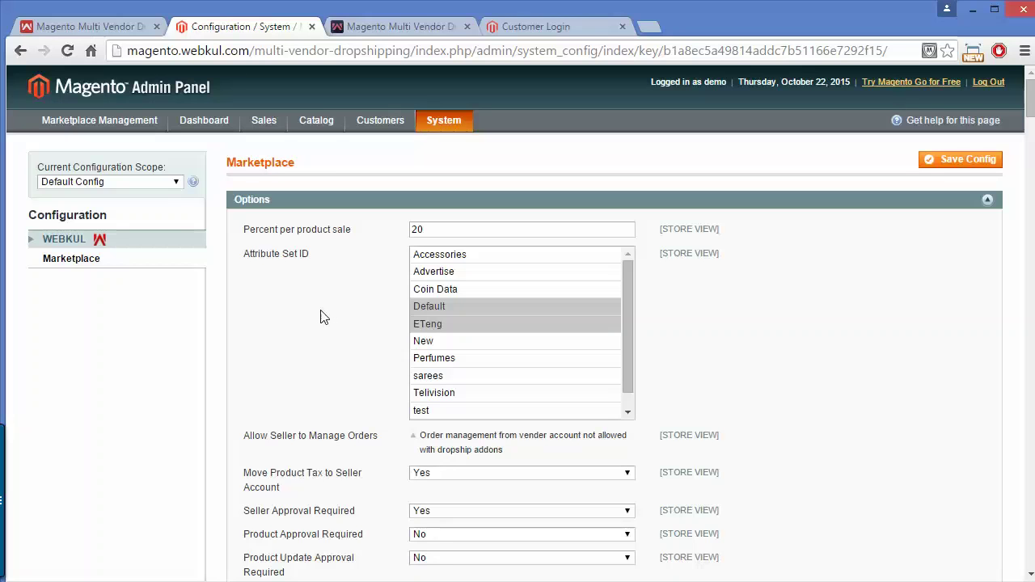
{"action": "mouse_move", "coordinate": [134, 118]}
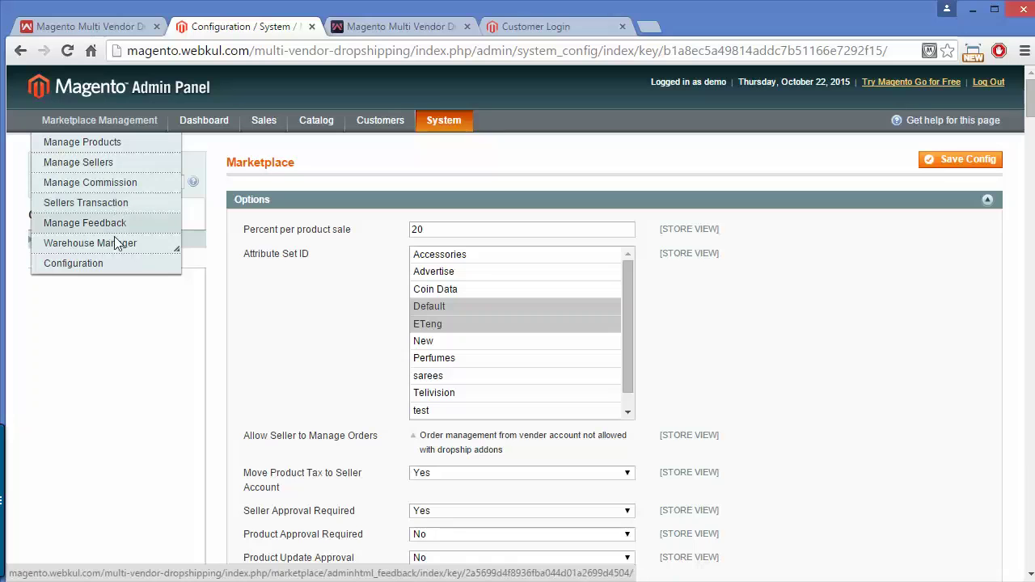
Open Warehouse Manager > Manage Warehouse to list the New York and Florida warehouses
{"action": "mouse_move", "coordinate": [118, 248]}
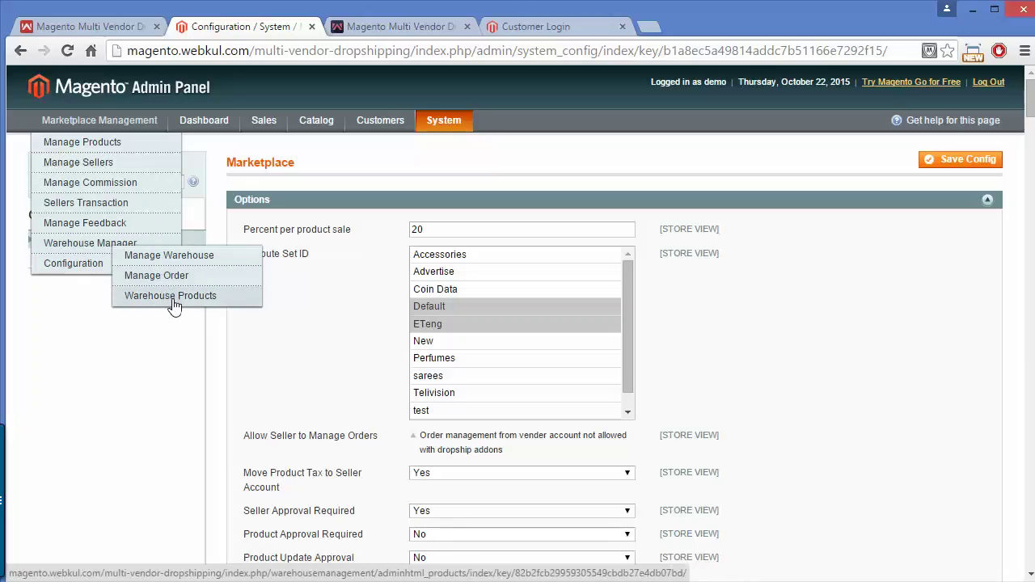
{"action": "left_click", "coordinate": [168, 258]}
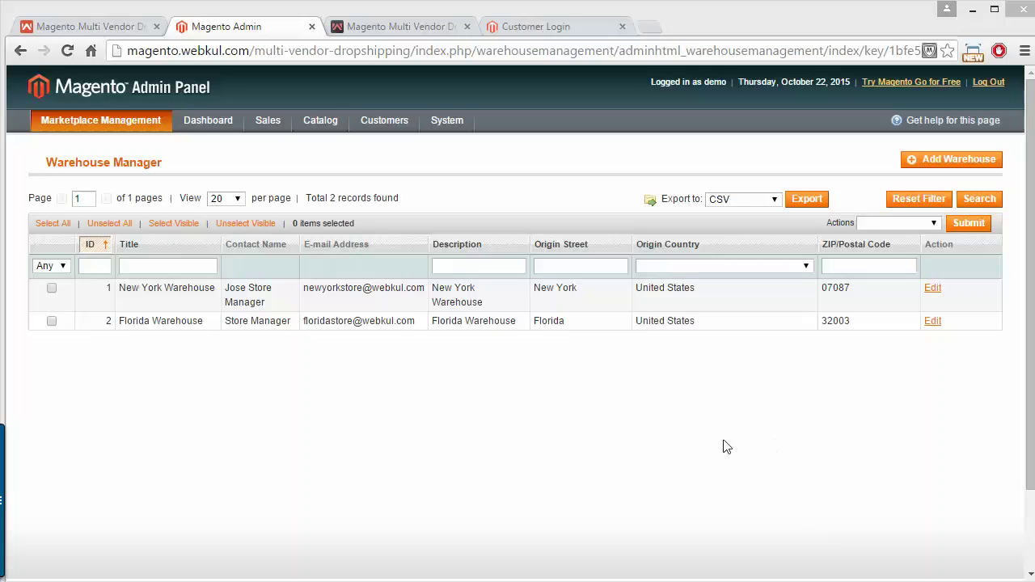
Edit the New York Warehouse record, review its form fields, and save it
{"action": "left_click", "coordinate": [935, 291]}
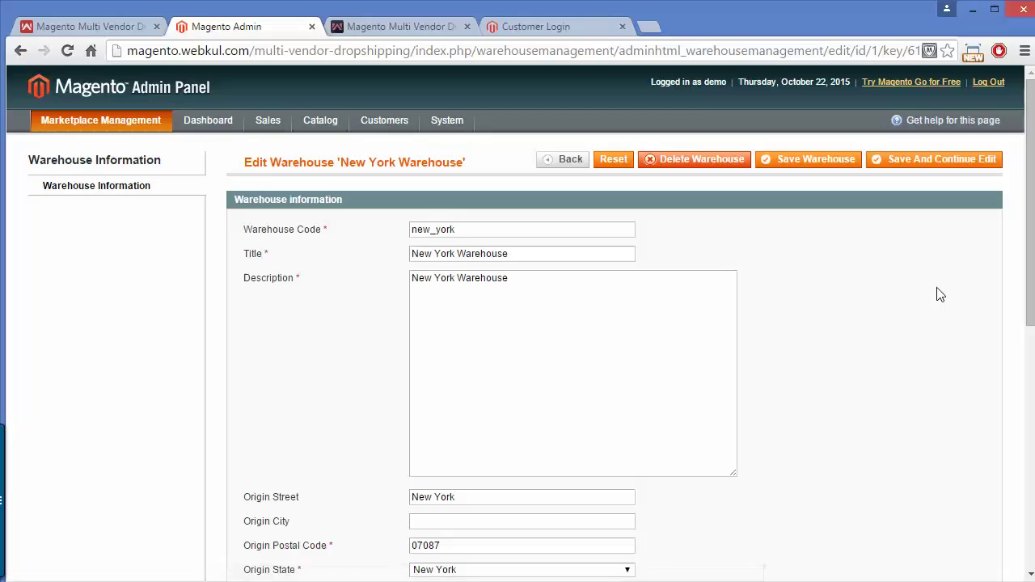
{"action": "left_click_drag", "start_coordinate": [1031, 183], "coordinate": [1032, 209]}
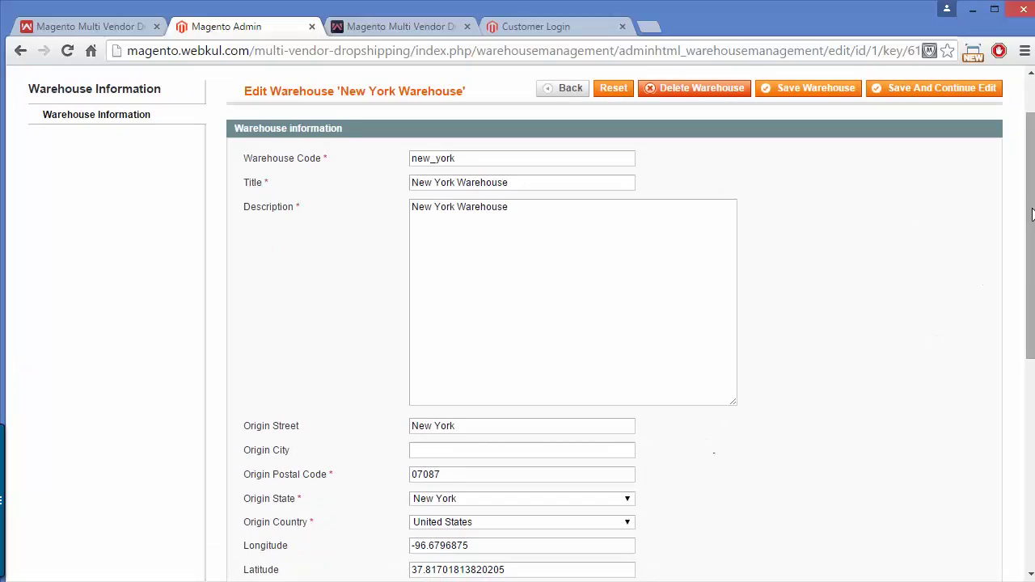
{"action": "left_click_drag", "start_coordinate": [1030, 207], "coordinate": [1030, 288]}
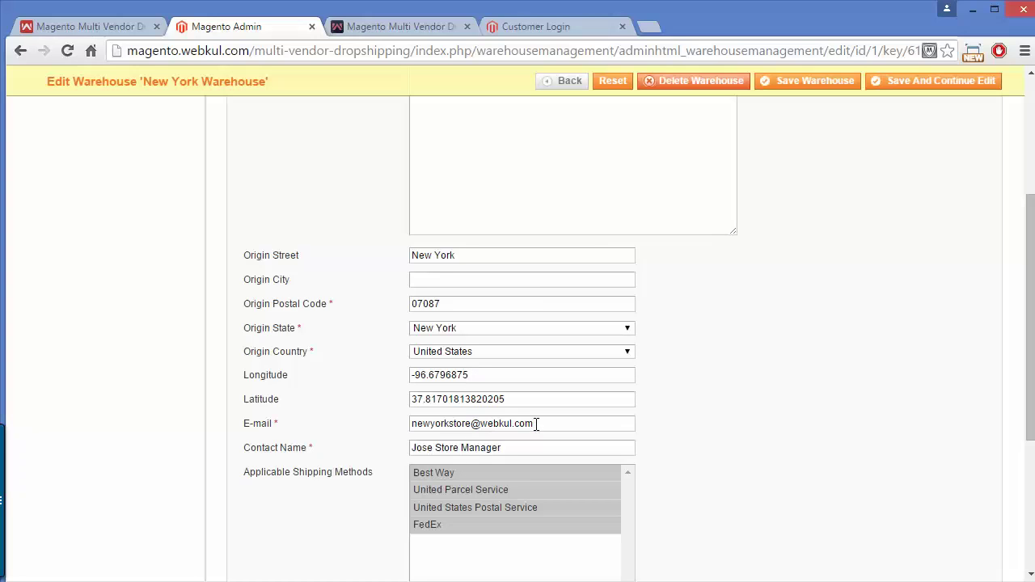
{"action": "left_click", "coordinate": [536, 424]}
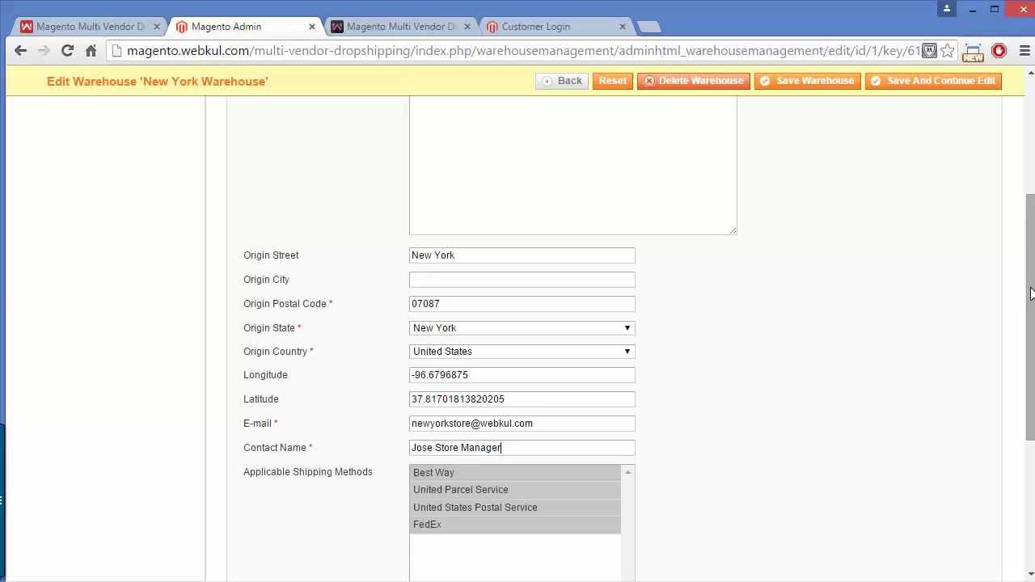
{"action": "left_click_drag", "start_coordinate": [1031, 293], "coordinate": [1031, 371]}
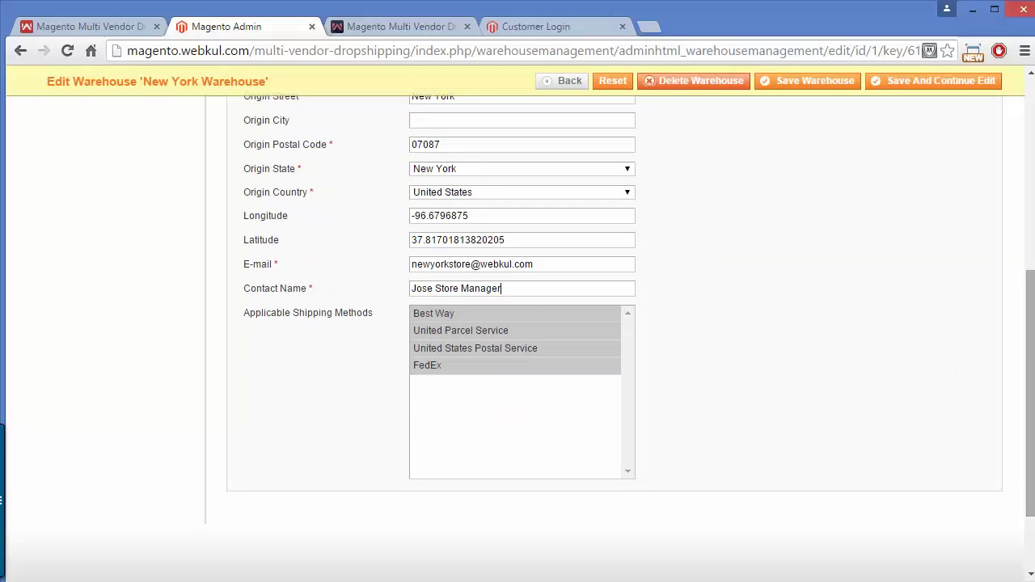
{"action": "left_click_drag", "start_coordinate": [1029, 348], "coordinate": [1008, 174]}
{"action": "left_click", "coordinate": [827, 127]}
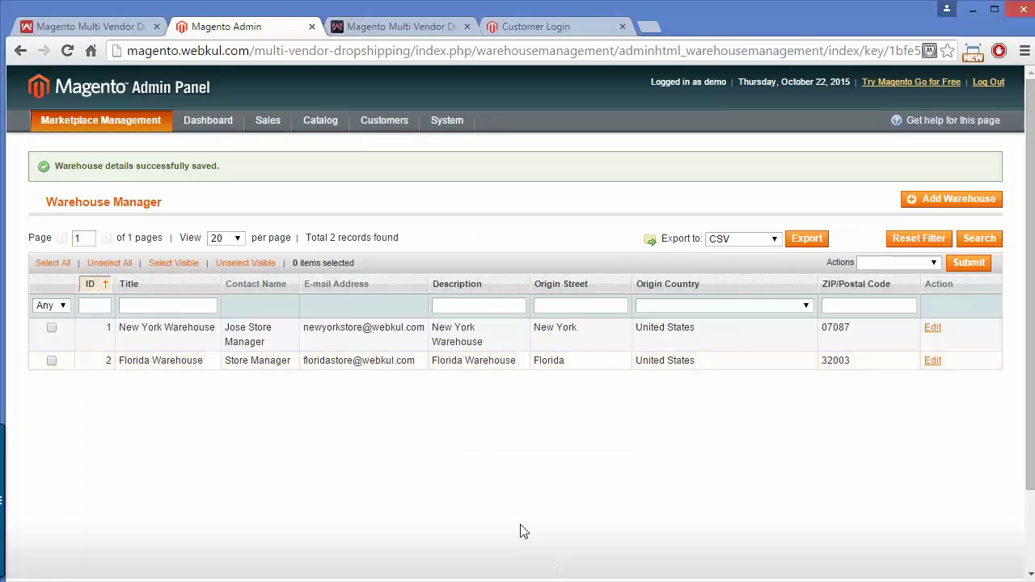
{"action": "left_click", "coordinate": [938, 202]}
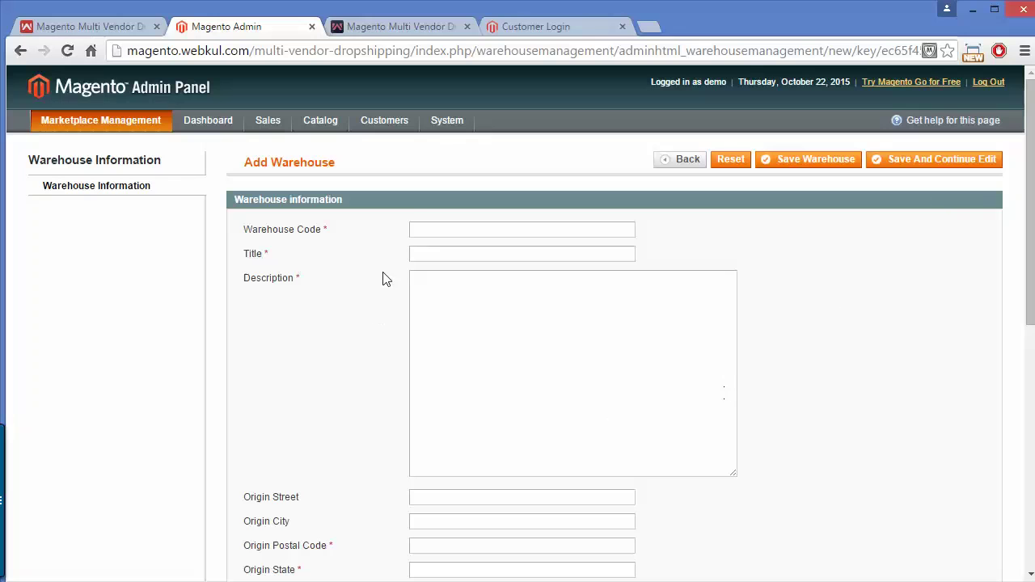
Enter warehouse code demo_ware1, title demo ware1, and begin the description with 'Demo'
{"action": "left_click", "coordinate": [416, 228]}
{"action": "type", "text": "demo_ware1"}
{"action": "left_click", "coordinate": [443, 254]}
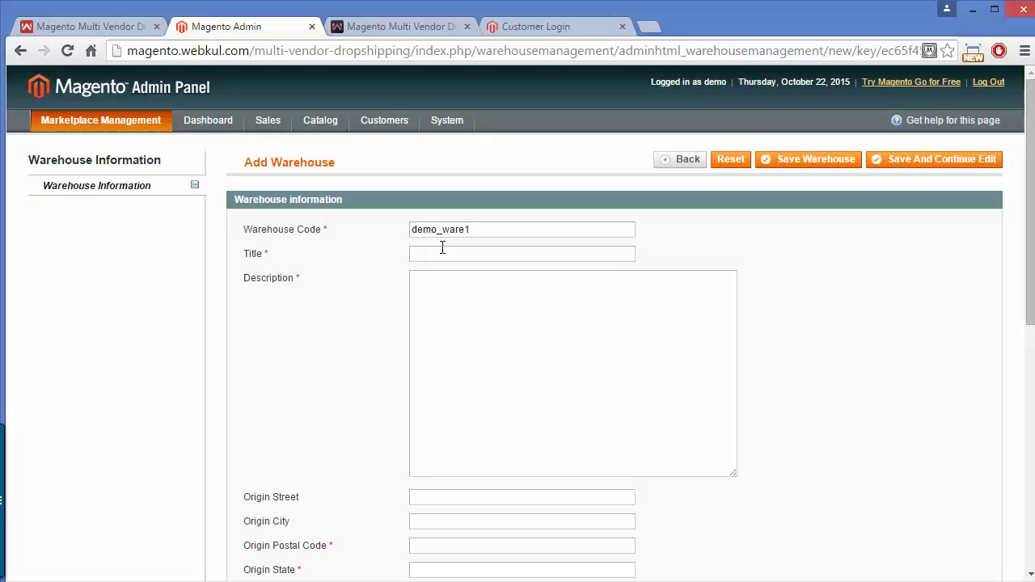
{"action": "type", "text": "demo"}
{"action": "type", "text": " wer"}
{"action": "type", "text": "1"}
{"action": "left_click", "coordinate": [453, 282]}
{"action": "type", "text": "Demo"}
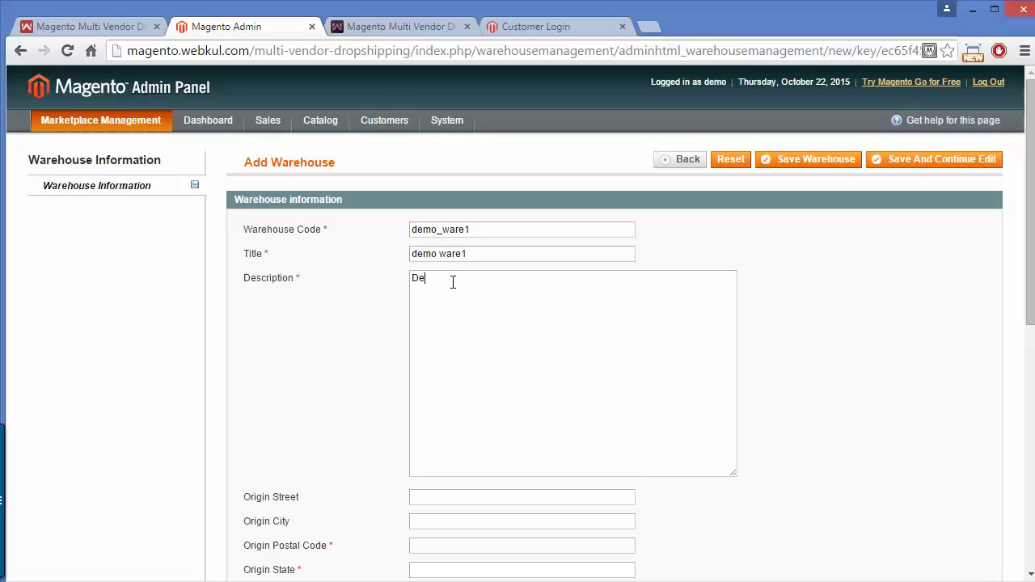
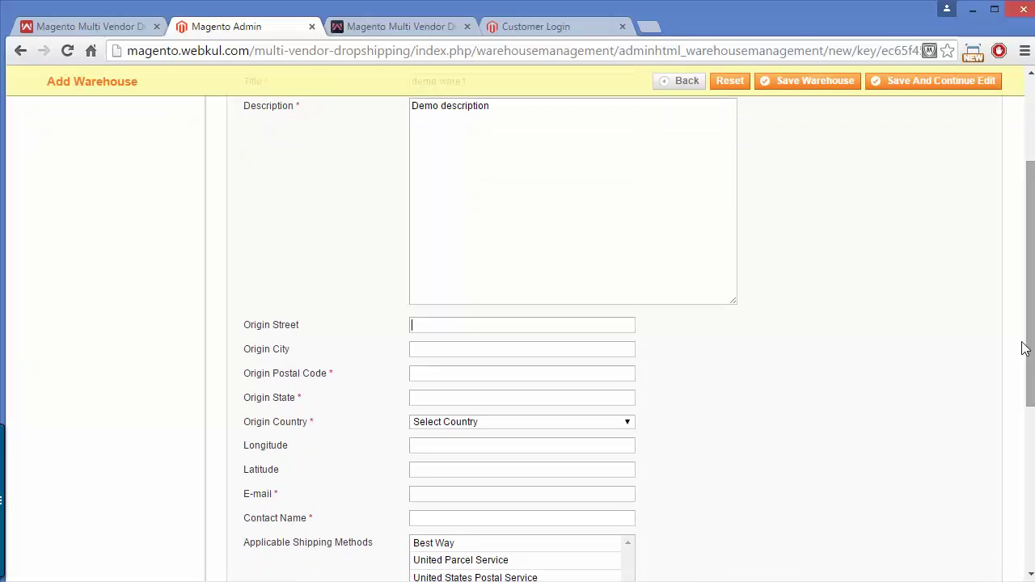
Enter origin street sec-63, origin postal code 201301 and origin state delhi
{"action": "type", "text": "sec-63"}
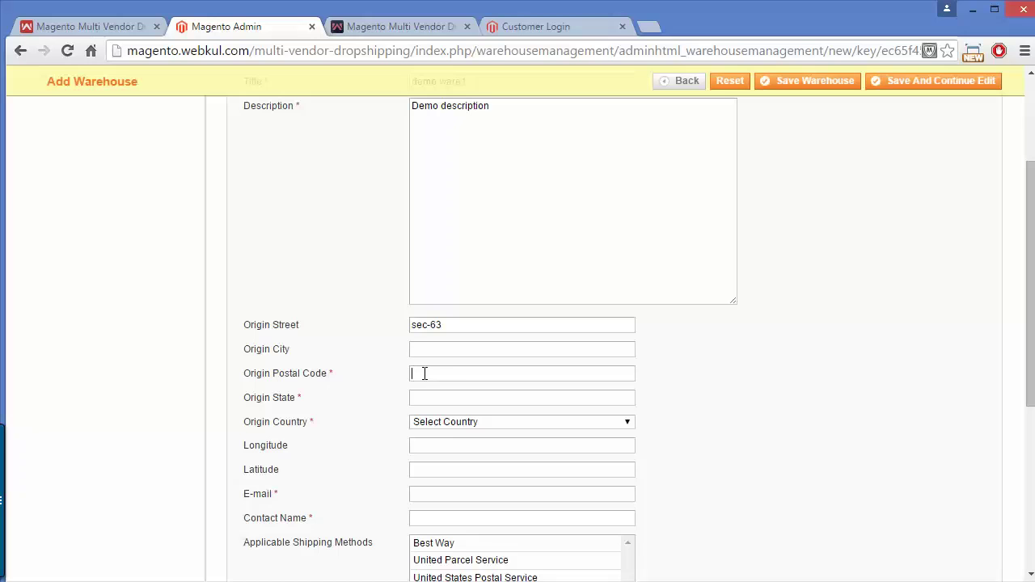
{"action": "scroll", "coordinate": [424, 373], "scroll_direction": "down", "scroll_amount": 4}
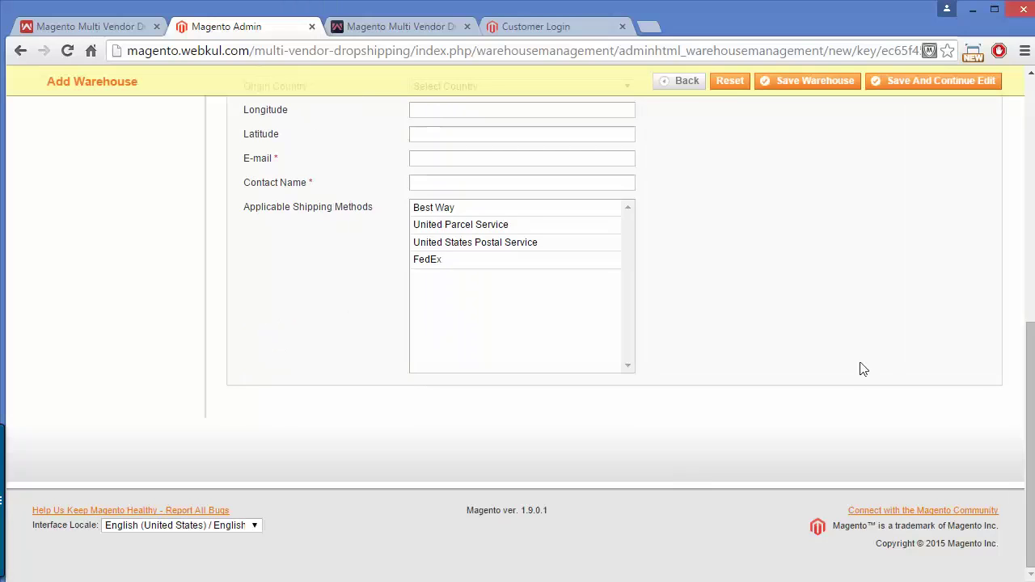
{"action": "left_click_drag", "start_coordinate": [1028, 386], "coordinate": [1031, 256]}
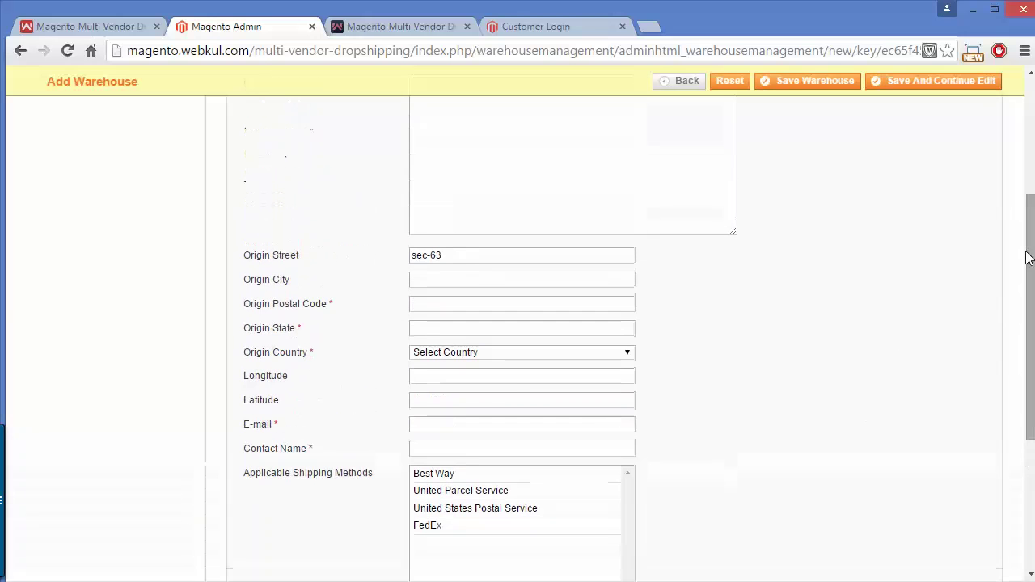
{"action": "left_click", "coordinate": [431, 301]}
{"action": "type", "text": "201"}
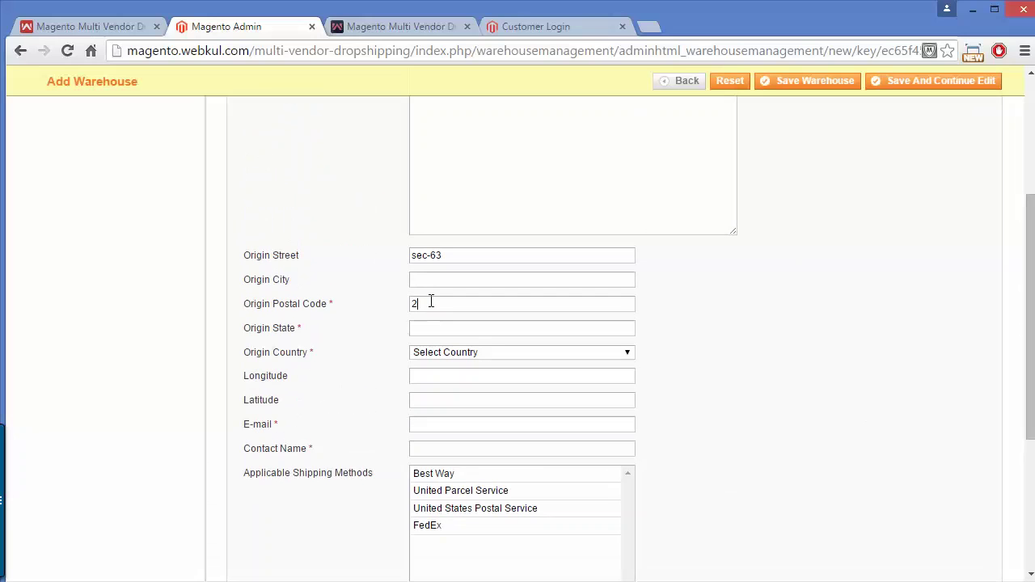
{"action": "type", "text": "301"}
{"action": "type", "text": "del"}
{"action": "type", "text": "hi"}
Set the origin country to India
{"action": "left_click", "coordinate": [491, 354]}
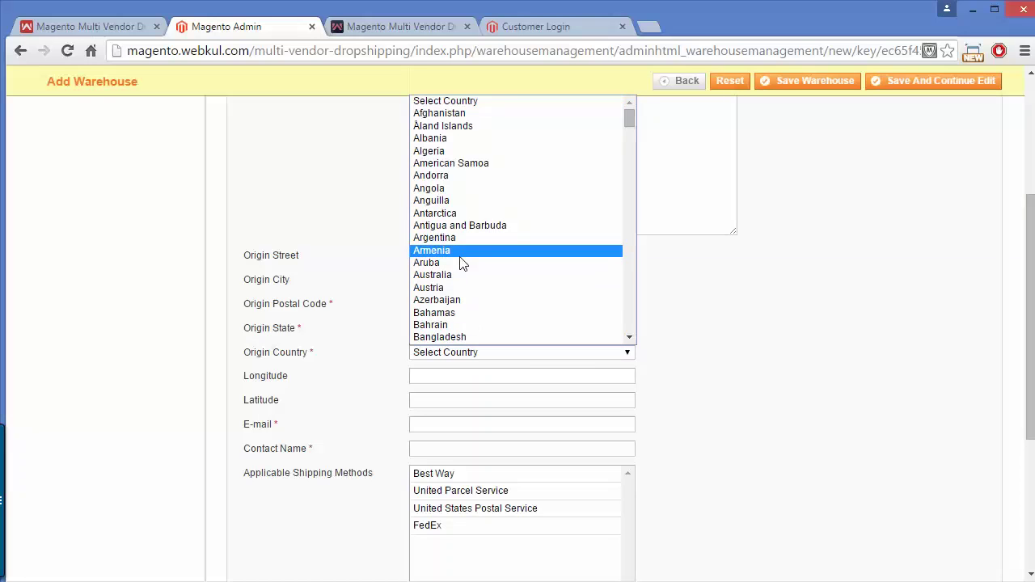
{"action": "key", "text": "i"}
{"action": "key", "text": "c"}
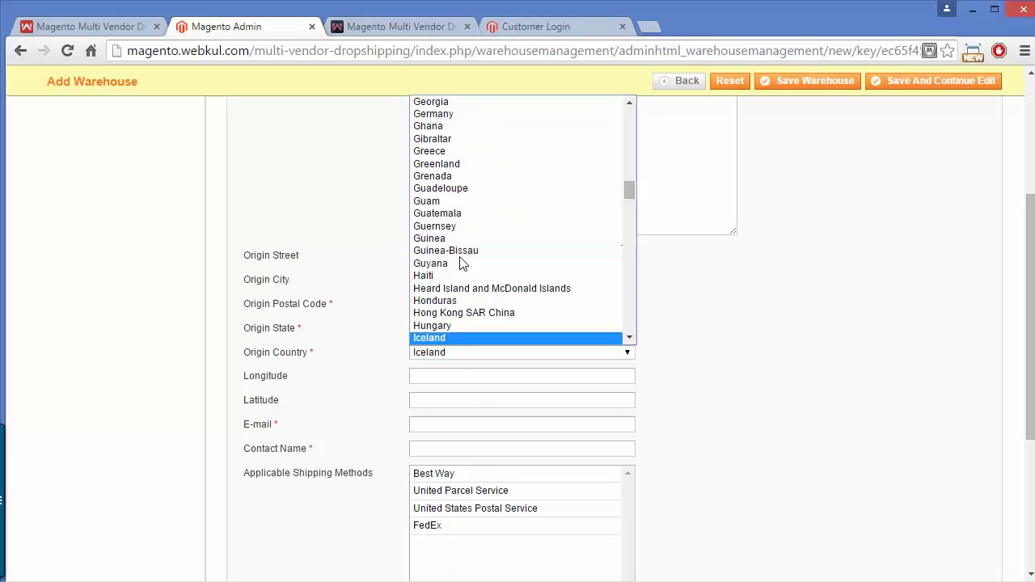
{"action": "key", "text": "n"}
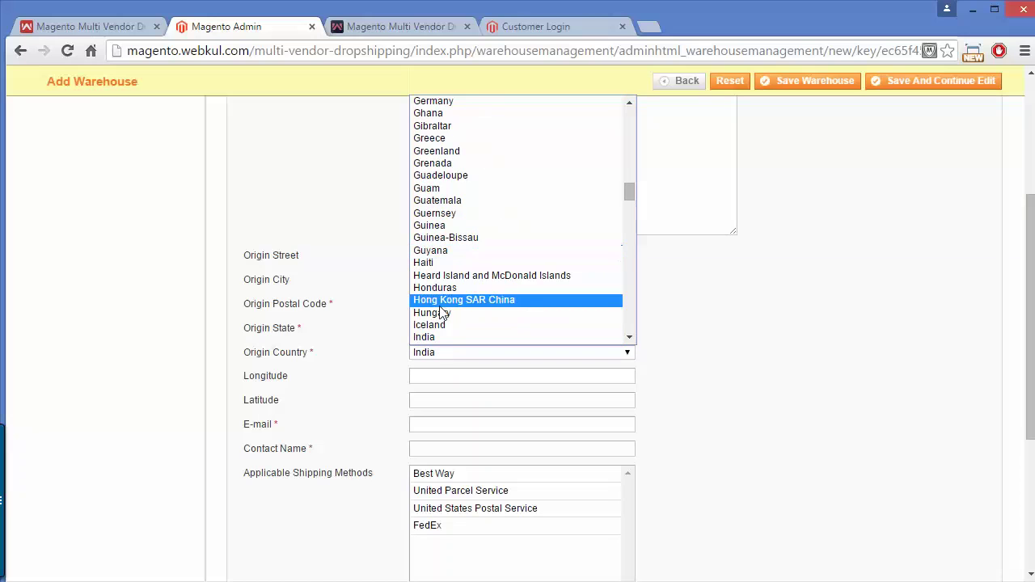
{"action": "left_click", "coordinate": [431, 338]}
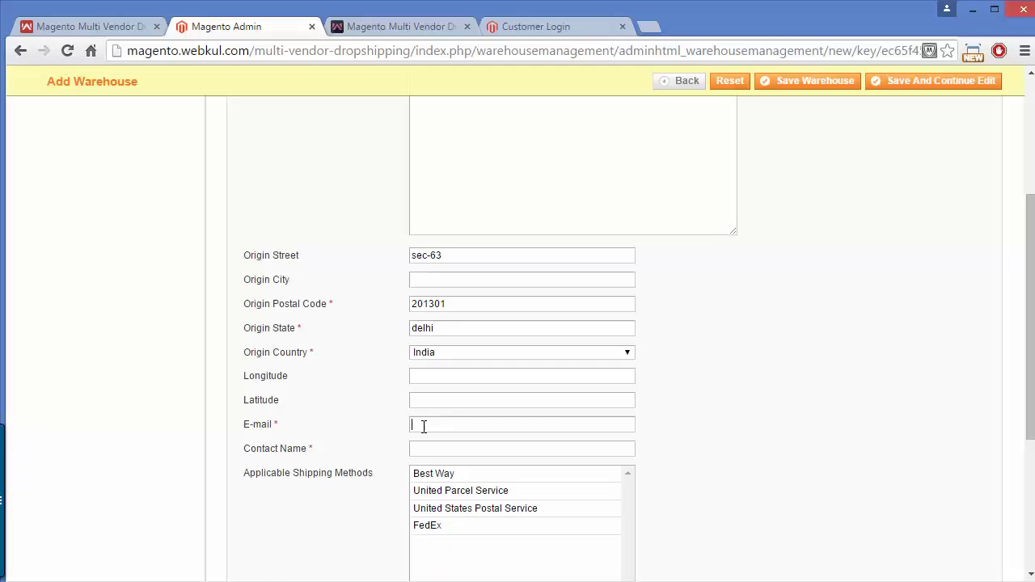
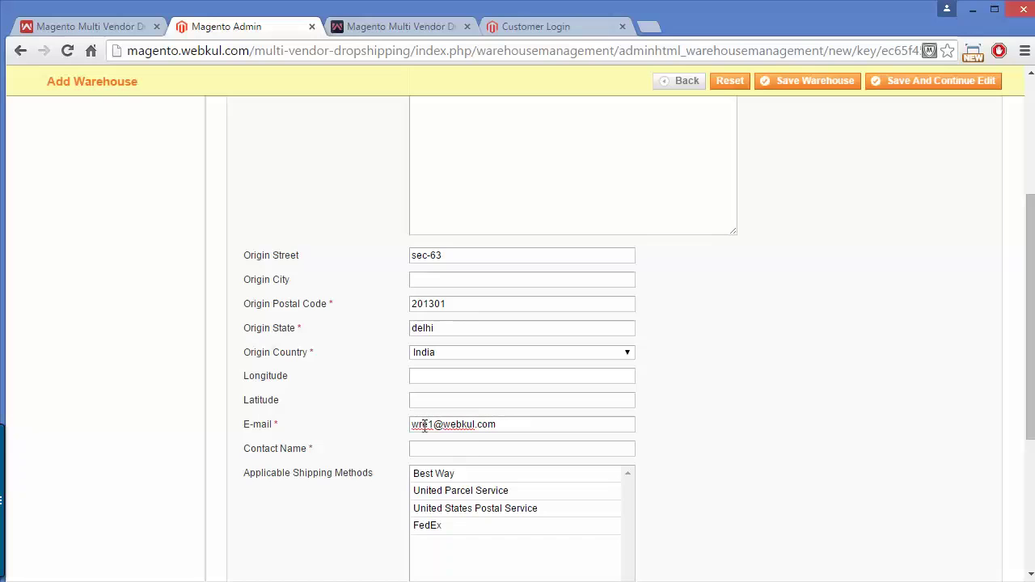
Enter the warehouse contact e-mail address and fix its typo
{"action": "key", "text": "Tab"}
{"action": "left_click", "coordinate": [417, 426]}
{"action": "type", "text": "a"}
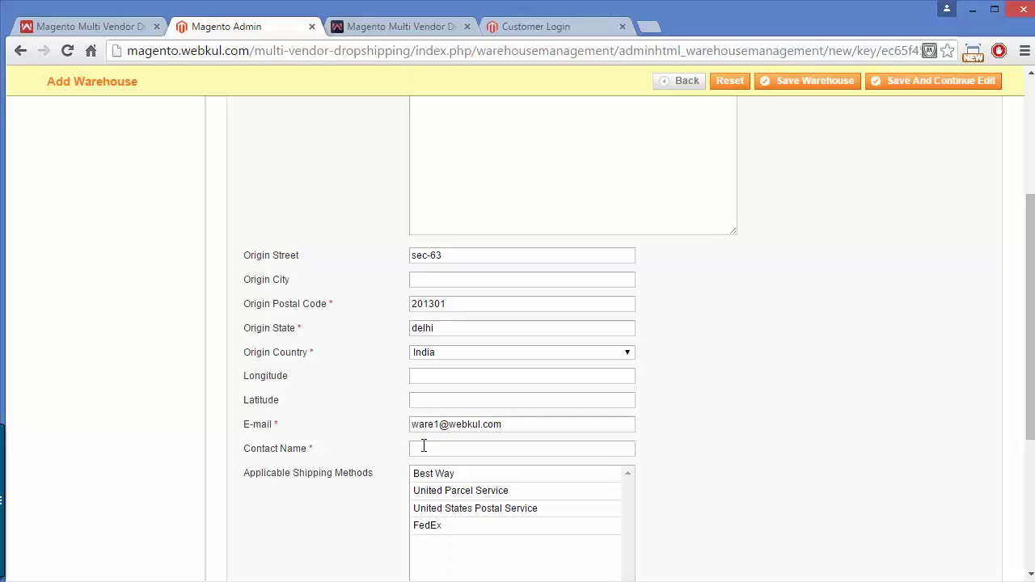
Enter the warehouse contact name
{"action": "left_click", "coordinate": [424, 446]}
{"action": "type", "text": "Jo"}
{"action": "type", "text": "hn"}
{"action": "type", "text": ".doe"}
{"action": "left_click_drag", "start_coordinate": [1028, 293], "coordinate": [1031, 346]}
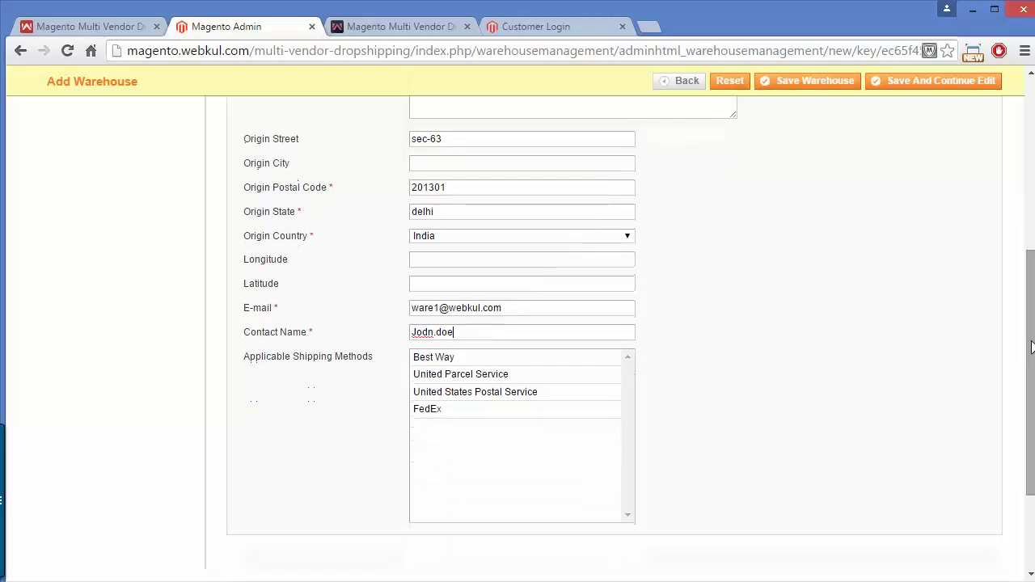
Select Best Way and FedEx as the only applicable shipping methods
{"action": "left_click", "coordinate": [478, 359]}
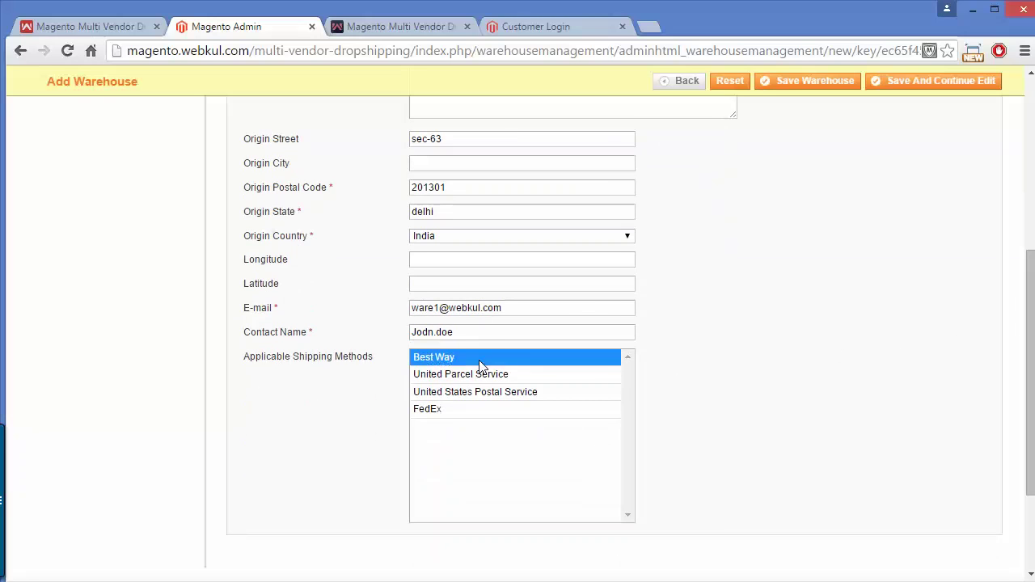
{"action": "left_click", "coordinate": [483, 377]}
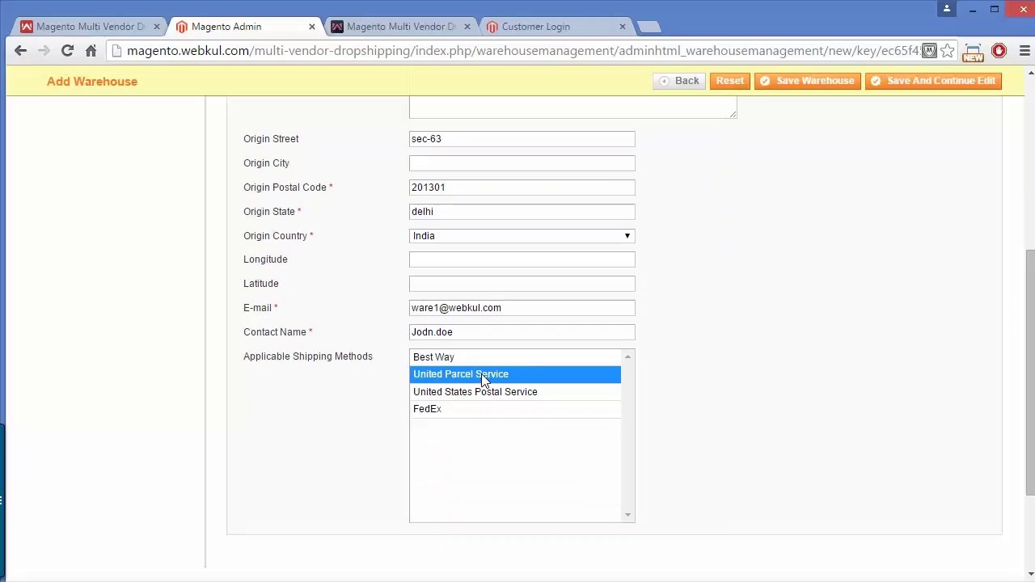
{"action": "left_click", "coordinate": [478, 393]}
{"action": "left_click", "coordinate": [474, 411]}
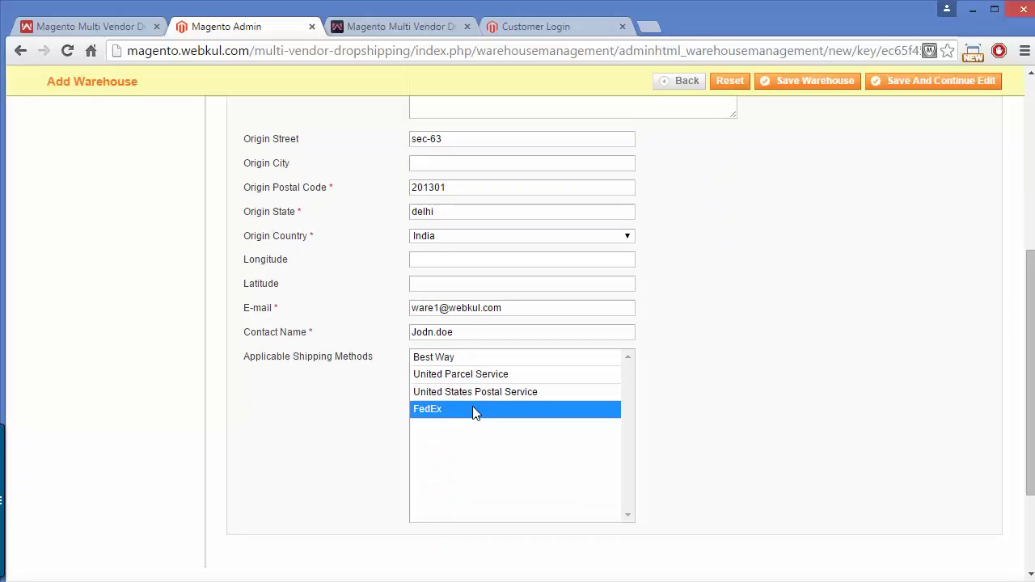
{"action": "left_click", "coordinate": [476, 358]}
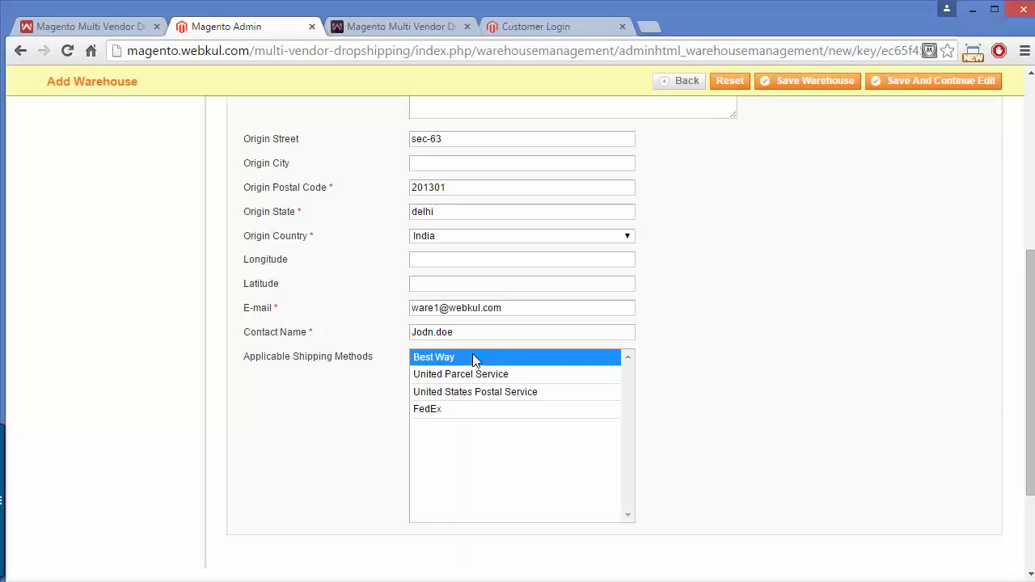
{"action": "left_click", "coordinate": [475, 377], "text": "ctrl"}
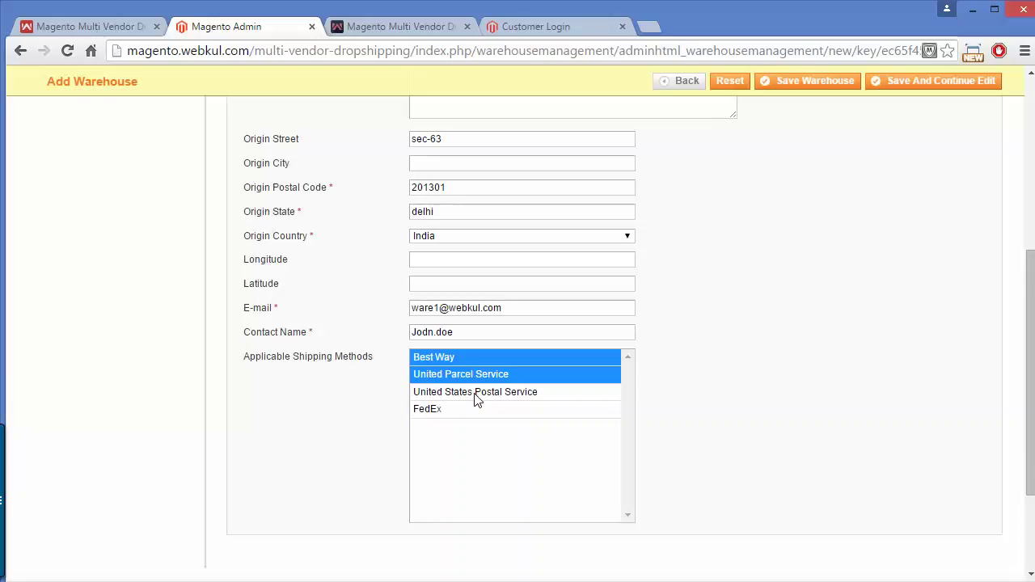
{"action": "left_click", "coordinate": [477, 395], "text": "ctrl"}
{"action": "left_click", "coordinate": [475, 411], "text": "ctrl"}
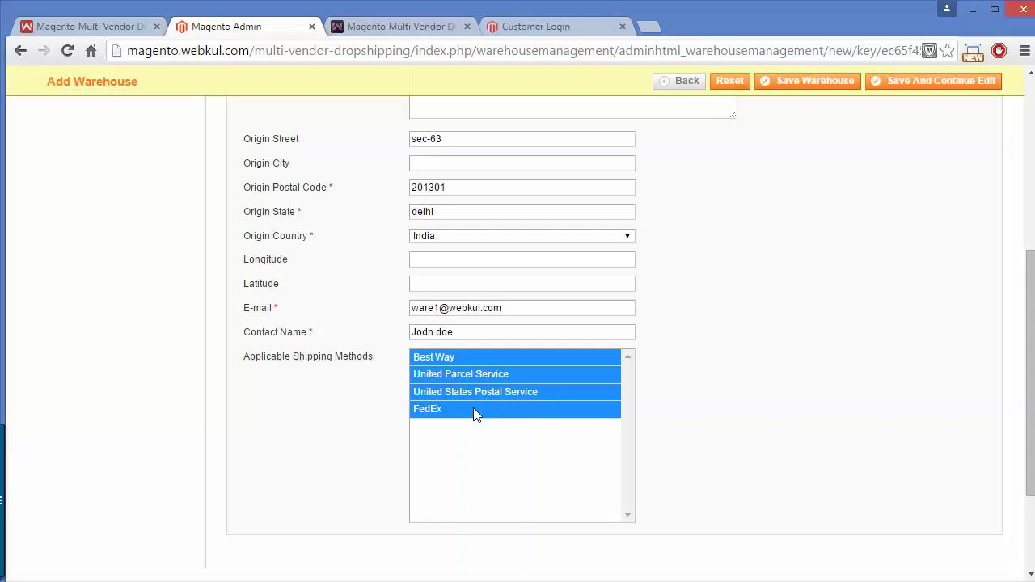
{"action": "left_click", "coordinate": [472, 410], "text": "ctrl"}
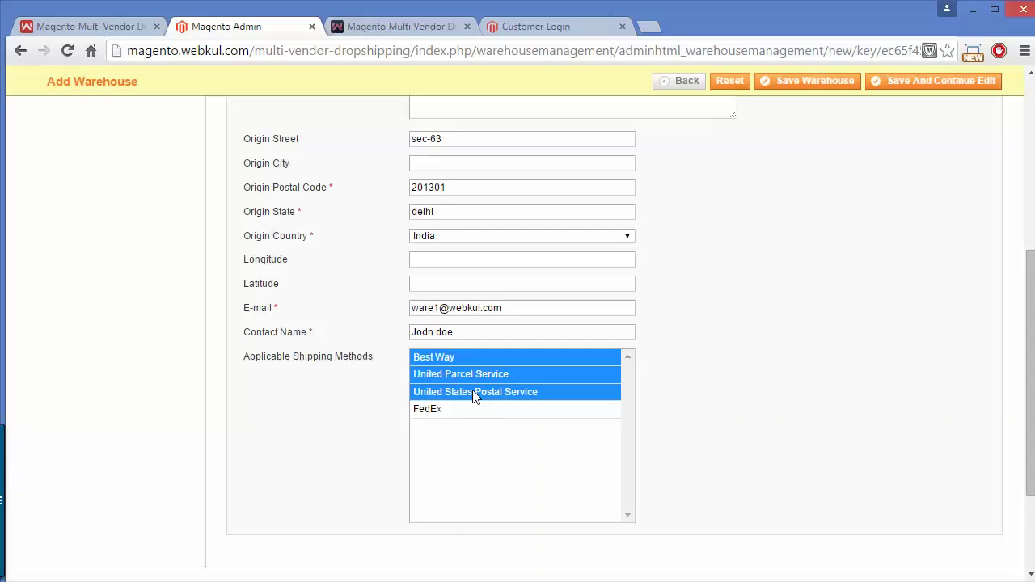
{"action": "left_click", "coordinate": [470, 395], "text": "ctrl"}
{"action": "left_click", "coordinate": [465, 414], "text": "shift"}
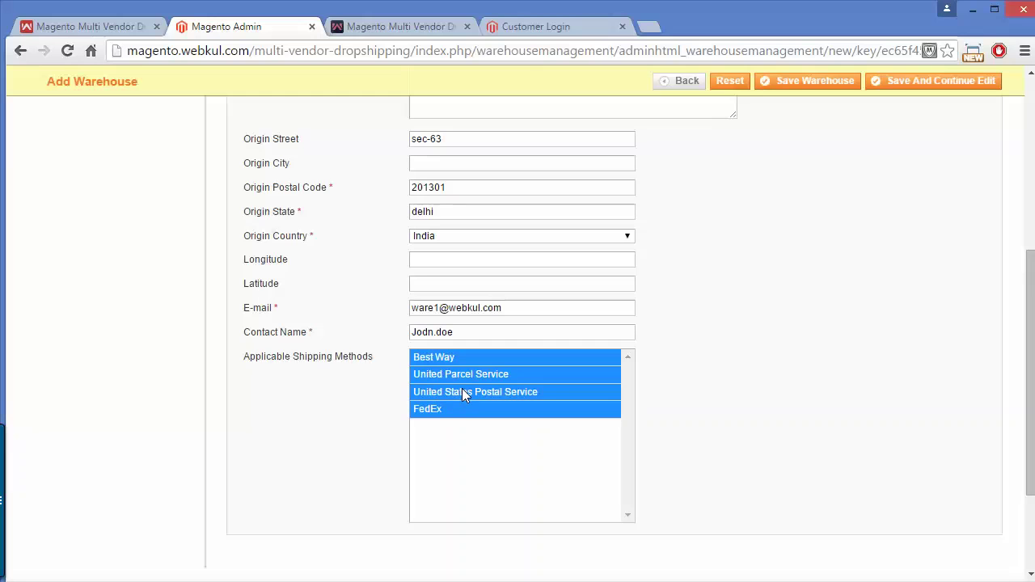
{"action": "left_click", "coordinate": [463, 392], "text": "ctrl"}
{"action": "left_click", "coordinate": [464, 374], "text": "ctrl"}
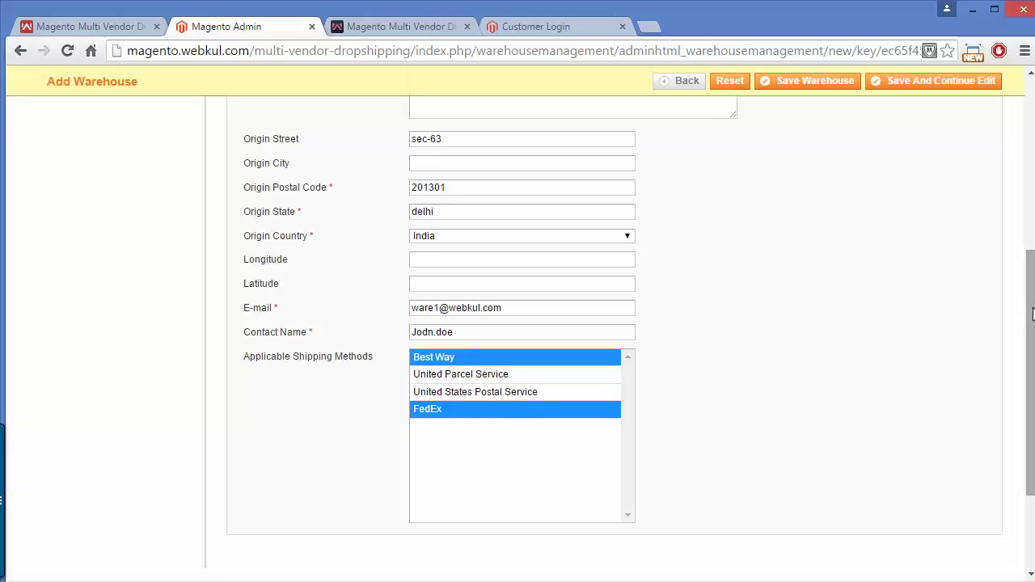
{"action": "left_click_drag", "start_coordinate": [1033, 313], "coordinate": [987, 93]}
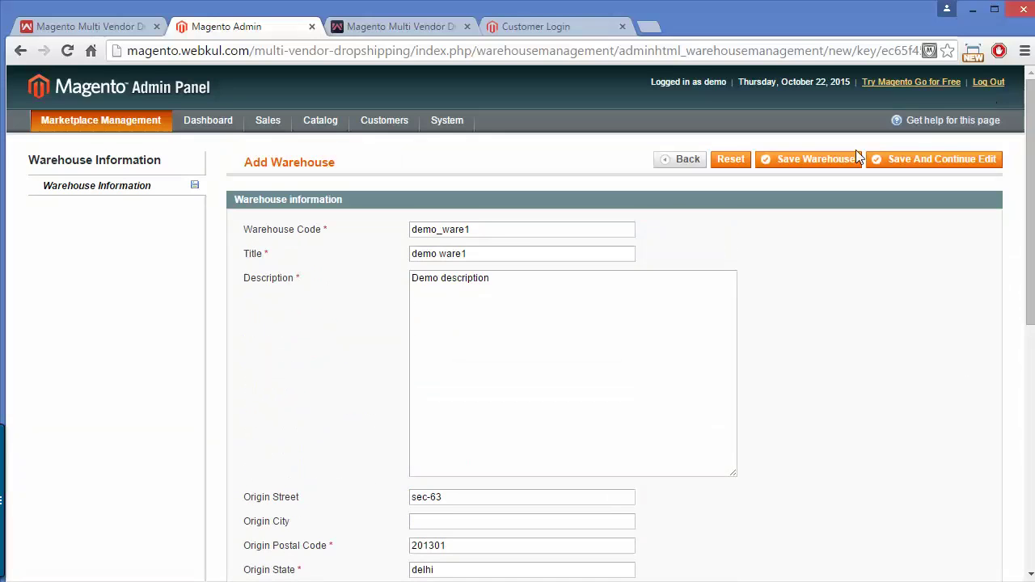
Save the warehouse so demo ware1 appears in the Warehouse Manager list
{"action": "left_click", "coordinate": [801, 160]}
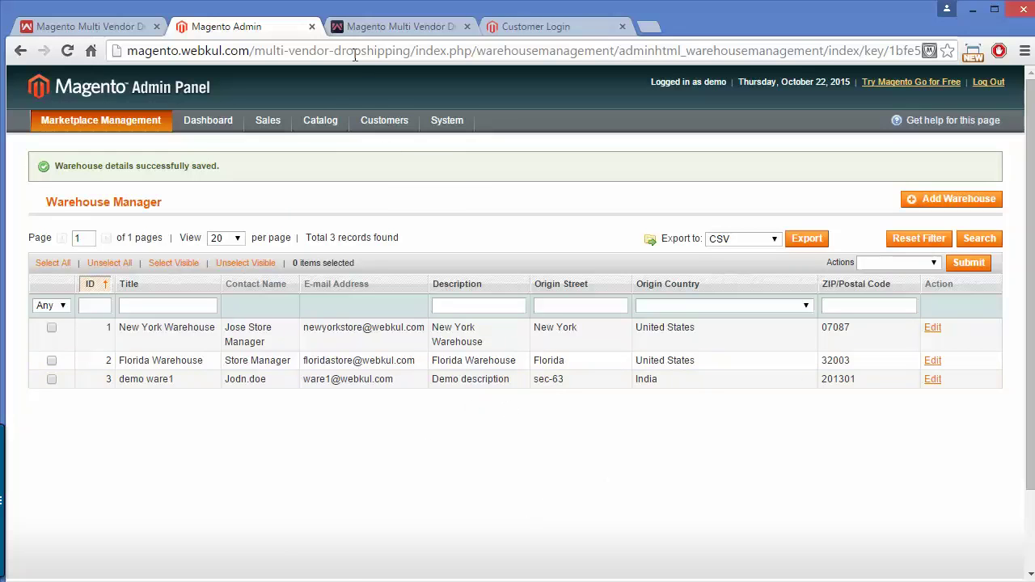
{"action": "mouse_move", "coordinate": [319, 113]}
Set Stylish Stilettos' warehouse to demo ware1 on its Shipping tab and save the product
{"action": "left_click", "coordinate": [330, 150]}
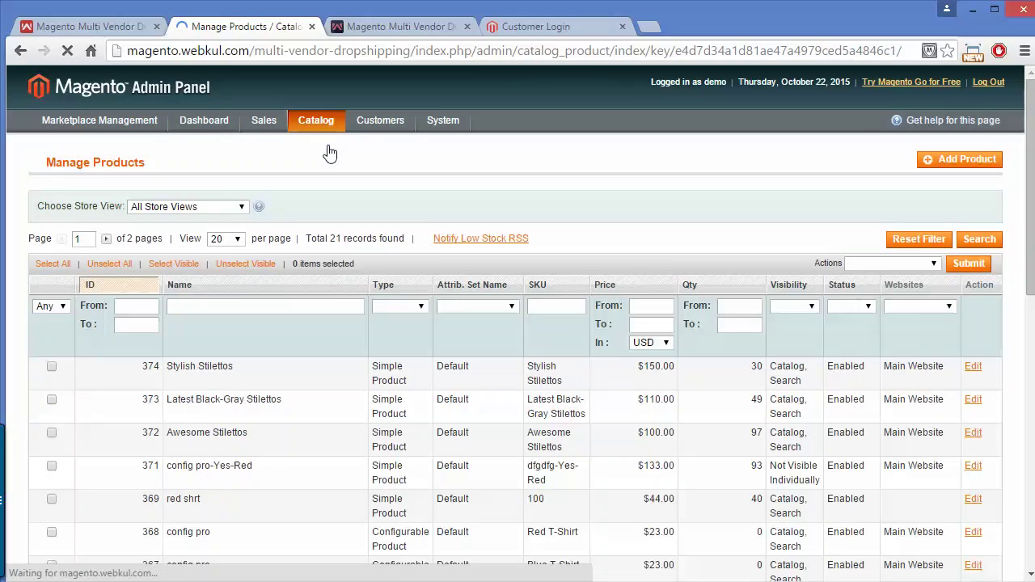
{"action": "left_click", "coordinate": [208, 385]}
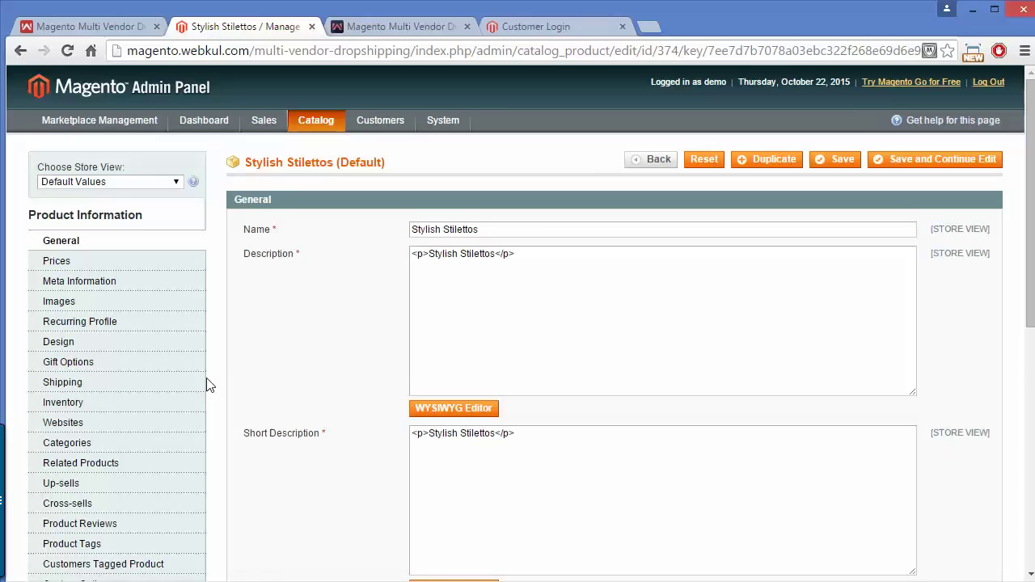
{"action": "scroll", "coordinate": [206, 378], "scroll_direction": "down", "scroll_amount": 1}
{"action": "scroll", "coordinate": [206, 378], "scroll_direction": "down", "scroll_amount": 2}
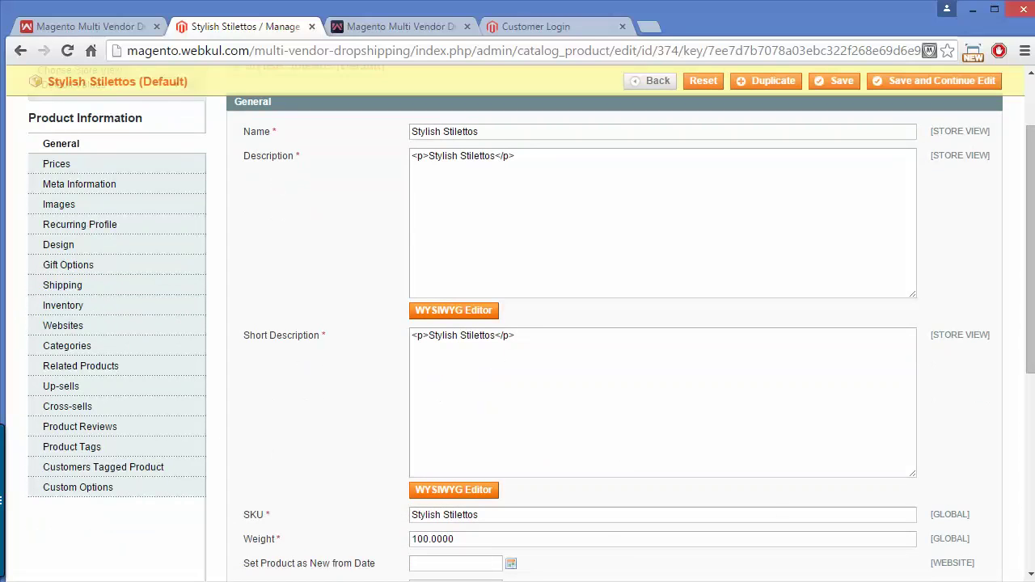
{"action": "left_click", "coordinate": [150, 296]}
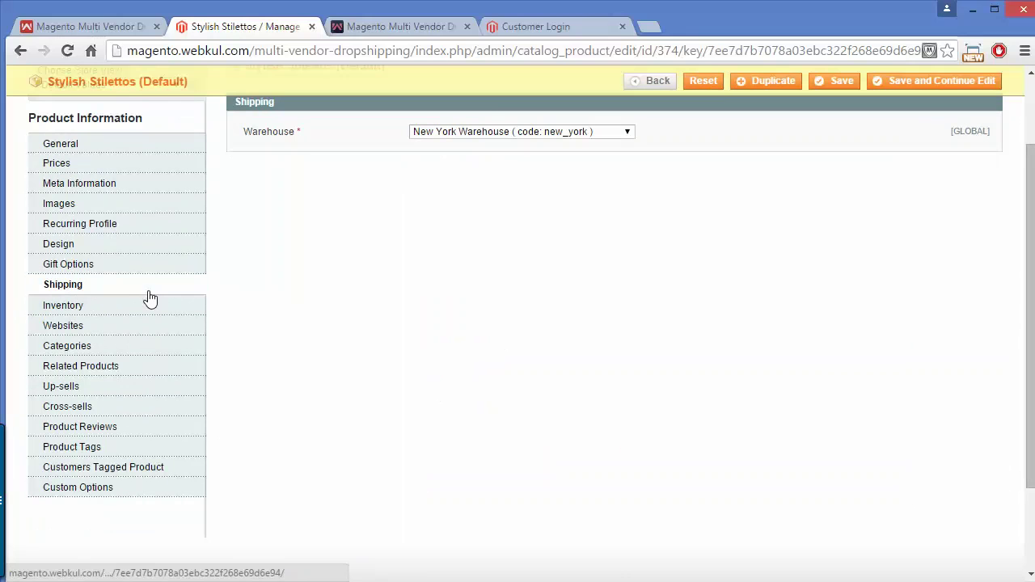
{"action": "left_click", "coordinate": [620, 133]}
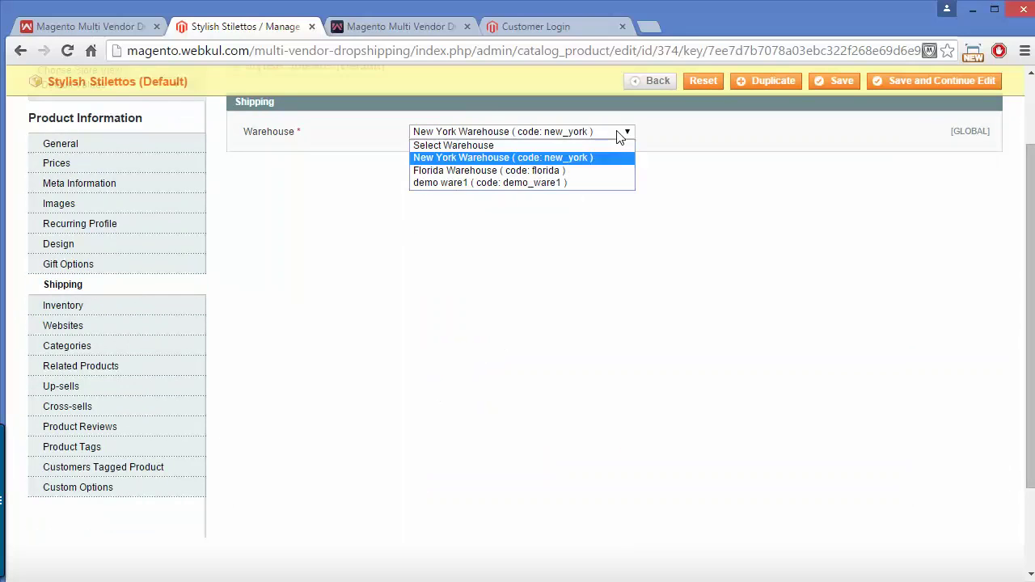
{"action": "left_click", "coordinate": [534, 184]}
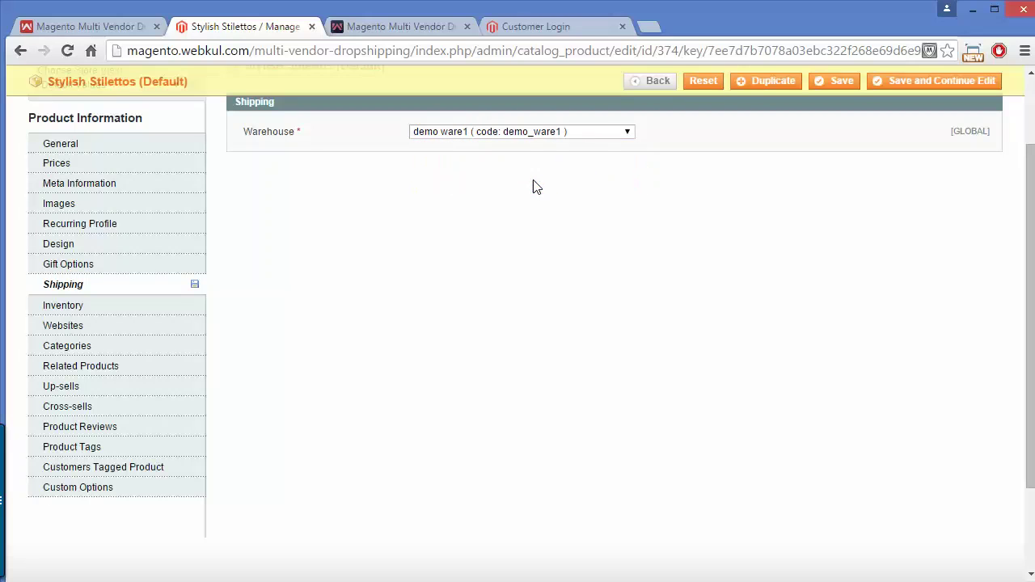
{"action": "left_click", "coordinate": [846, 84]}
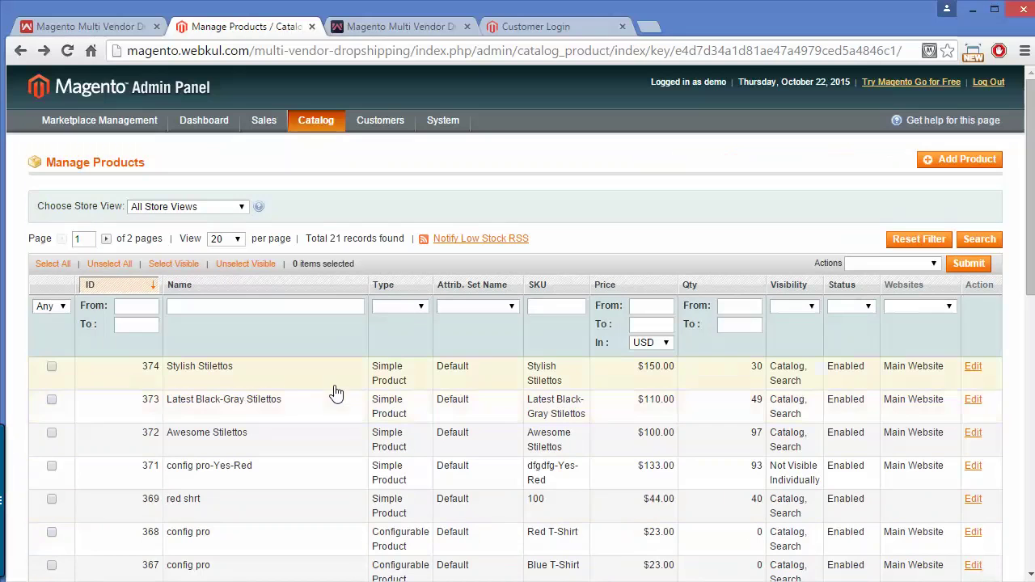
Check that Stylish Stilettos' Shipping tab shows demo ware1, then return to Manage Products
{"action": "left_click", "coordinate": [334, 387]}
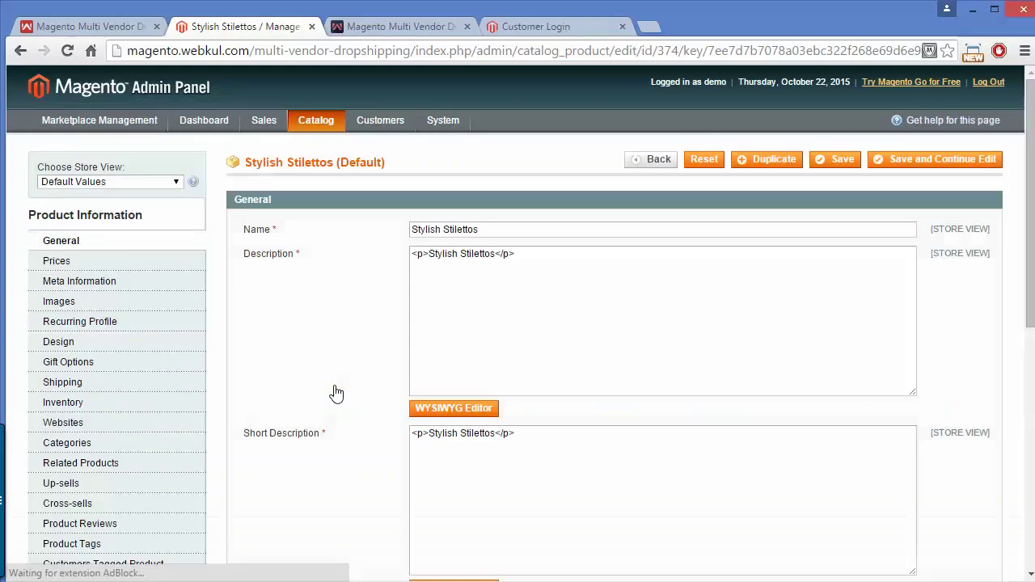
{"action": "left_click", "coordinate": [103, 382]}
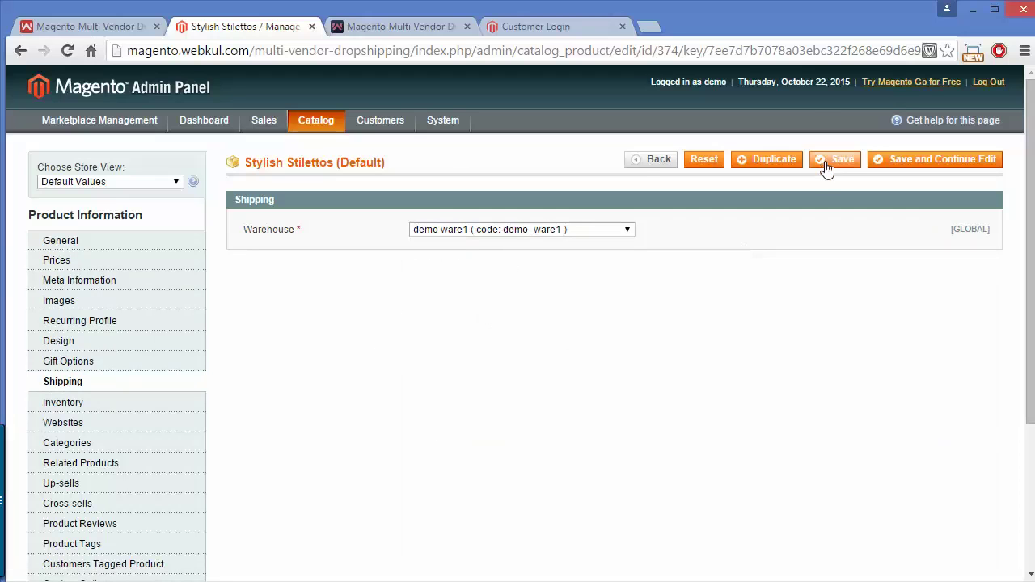
{"action": "left_click", "coordinate": [640, 162]}
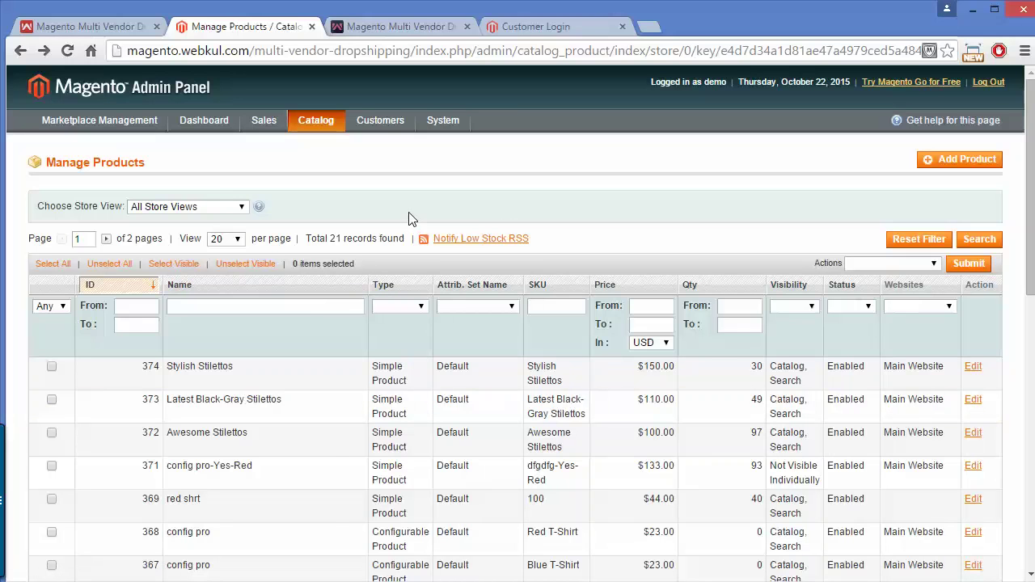
On Warehouse Products, choose the Add Warehouse action with demo ware1 as the target
{"action": "mouse_move", "coordinate": [130, 122]}
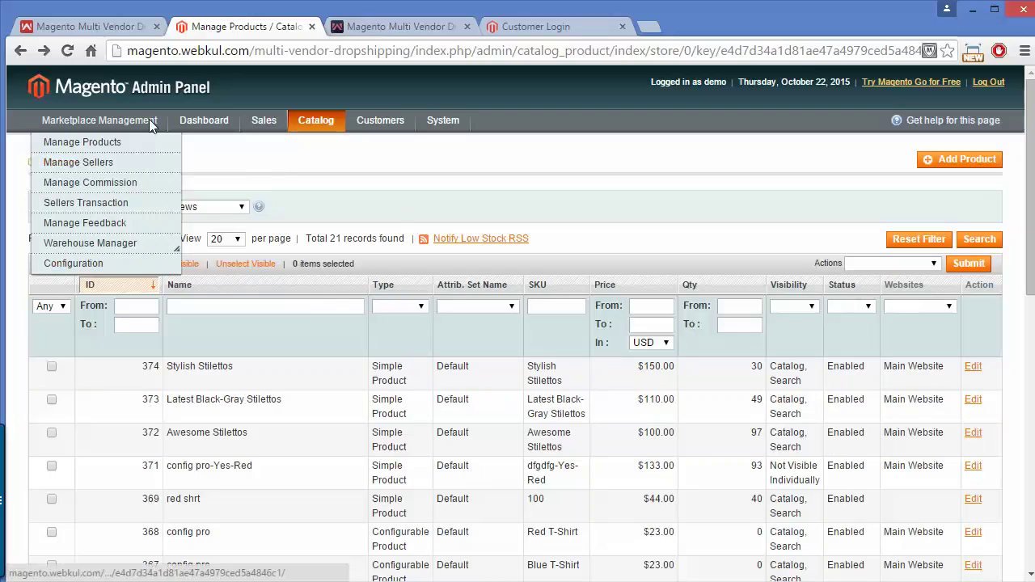
{"action": "mouse_move", "coordinate": [135, 245]}
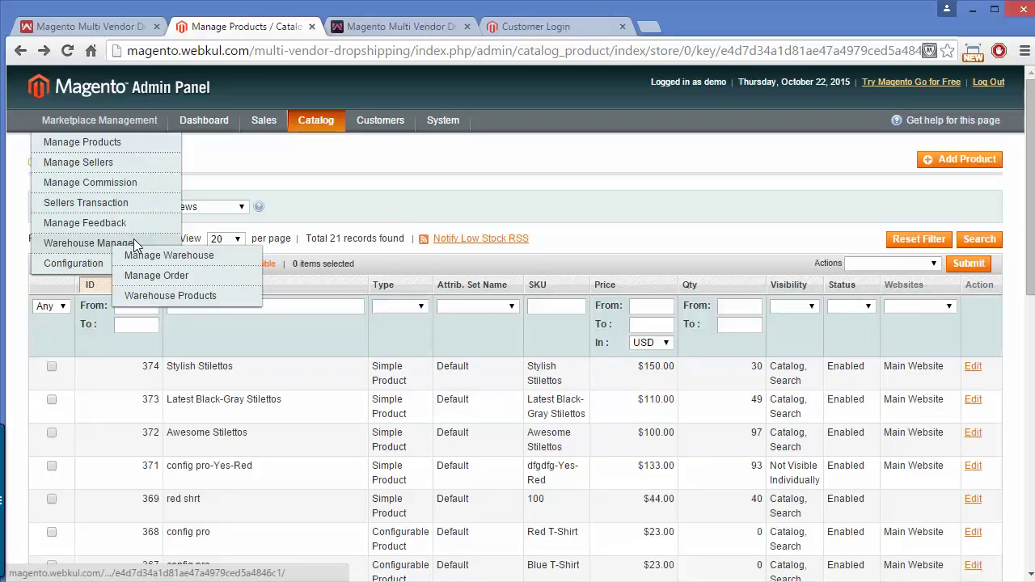
{"action": "left_click", "coordinate": [171, 296]}
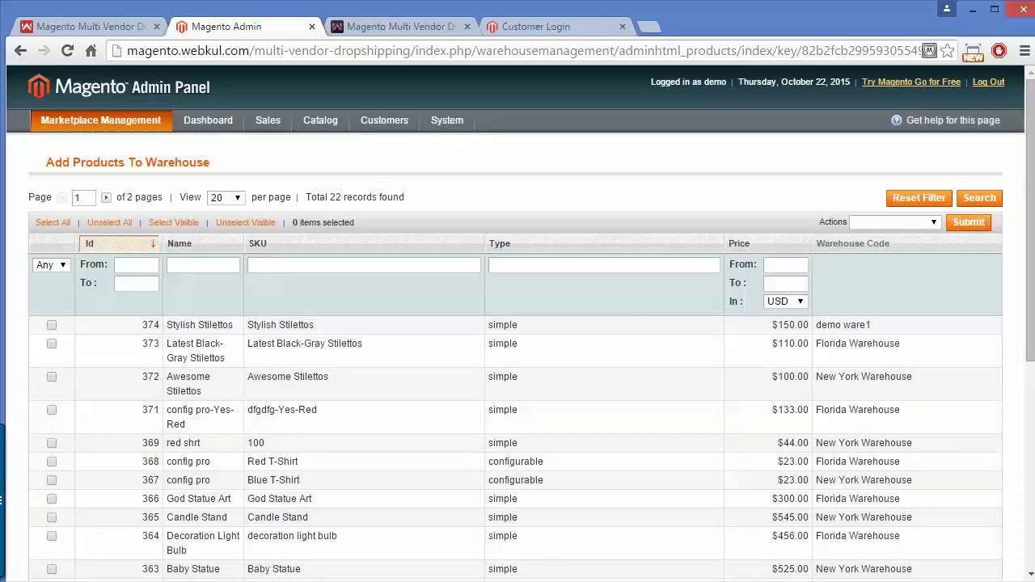
{"action": "mouse_move", "coordinate": [1032, 175]}
{"action": "left_mouse_down"}
{"action": "mouse_move", "coordinate": [1032, 326]}
{"action": "mouse_move", "coordinate": [1032, 175]}
{"action": "left_mouse_up"}
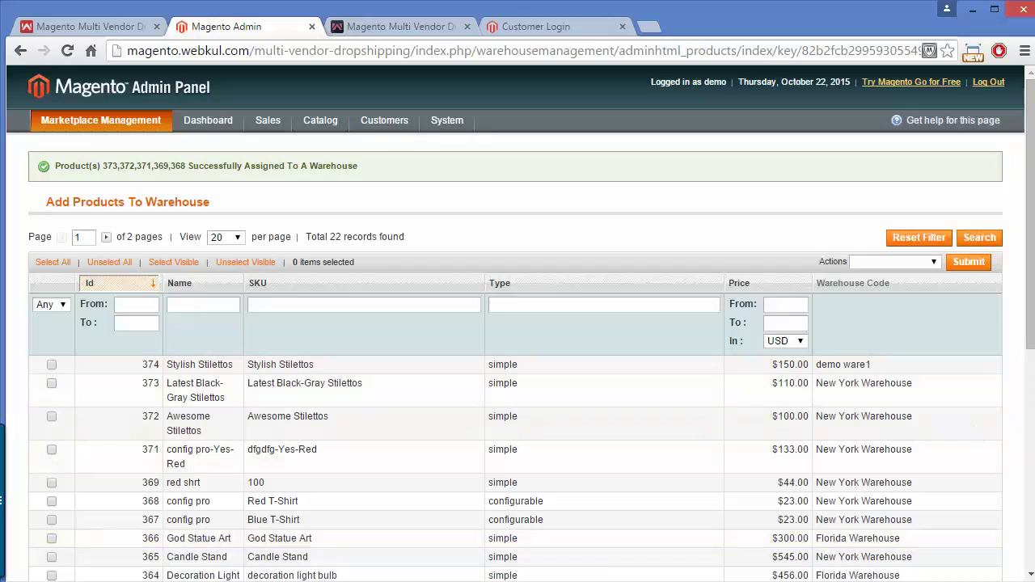
{"action": "scroll", "coordinate": [518, 323], "scroll_direction": "down", "scroll_amount": 2}
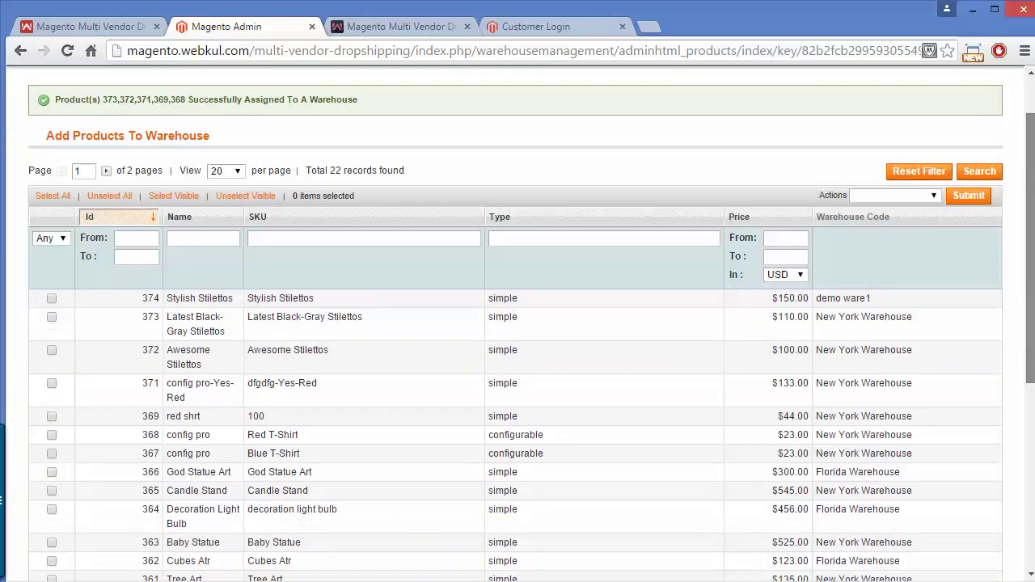
{"action": "scroll", "coordinate": [1033, 236], "scroll_direction": "up", "scroll_amount": 1}
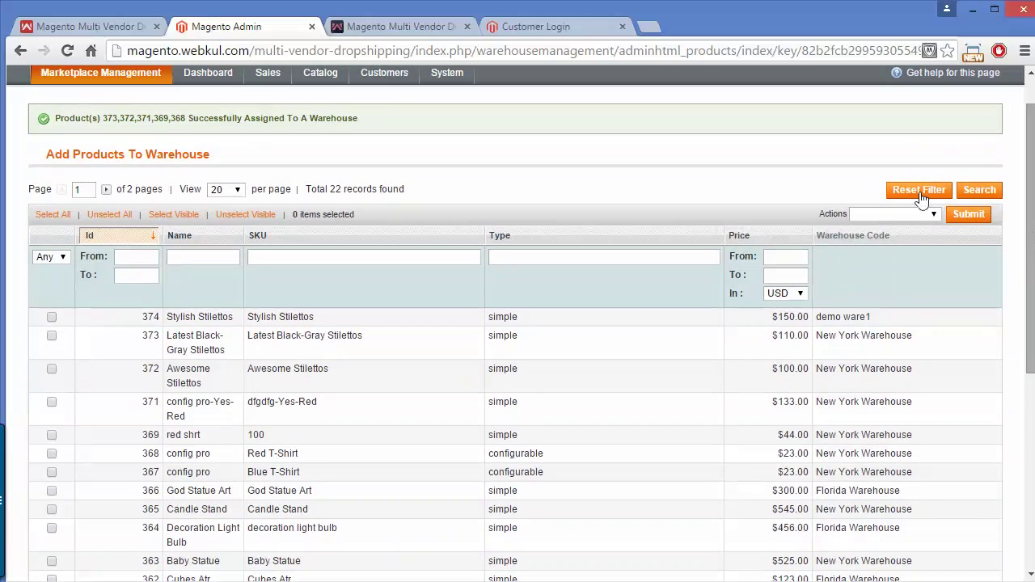
{"action": "left_click", "coordinate": [936, 215]}
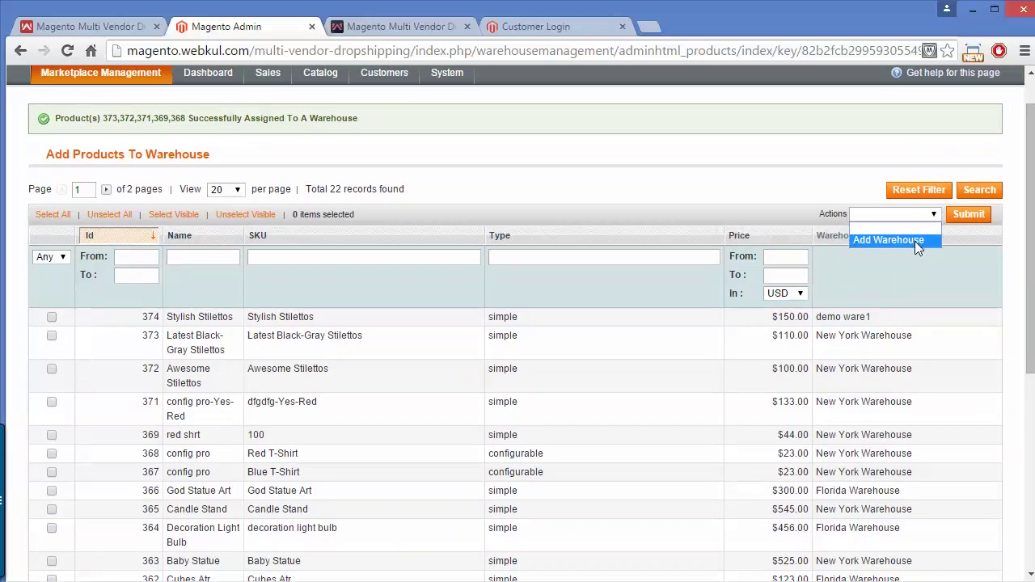
{"action": "left_click", "coordinate": [914, 241]}
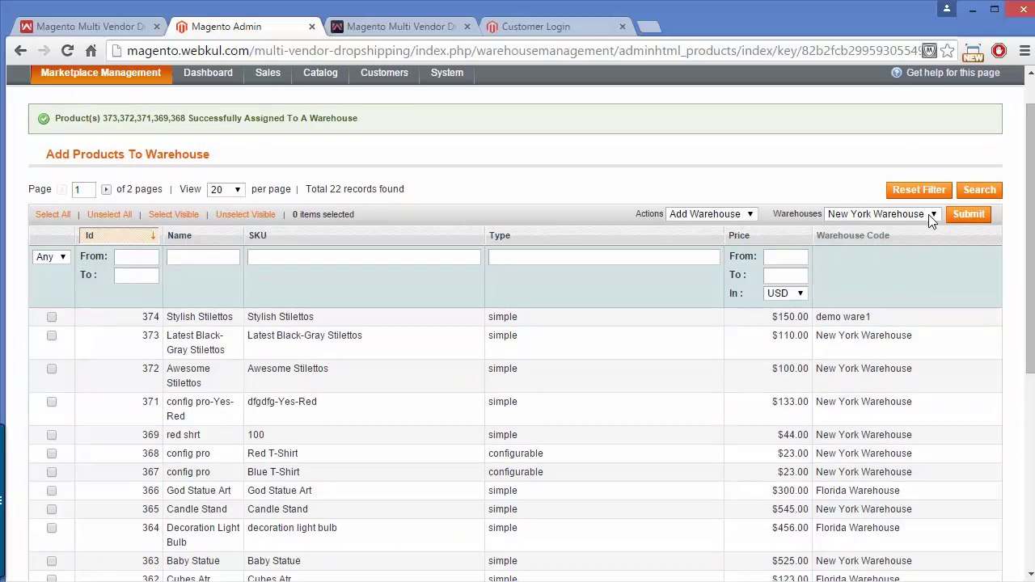
{"action": "left_click", "coordinate": [934, 217]}
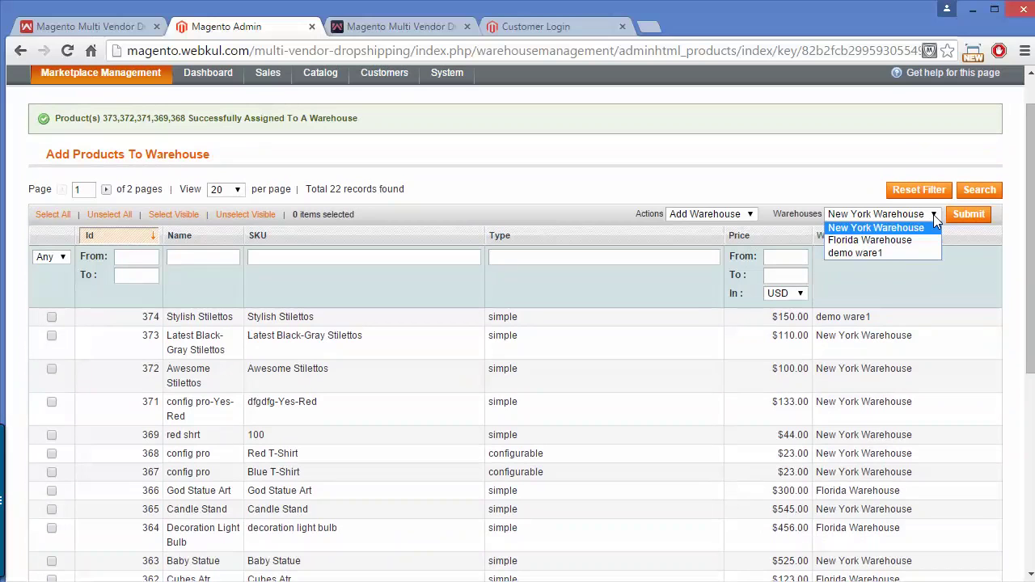
{"action": "left_click", "coordinate": [868, 252]}
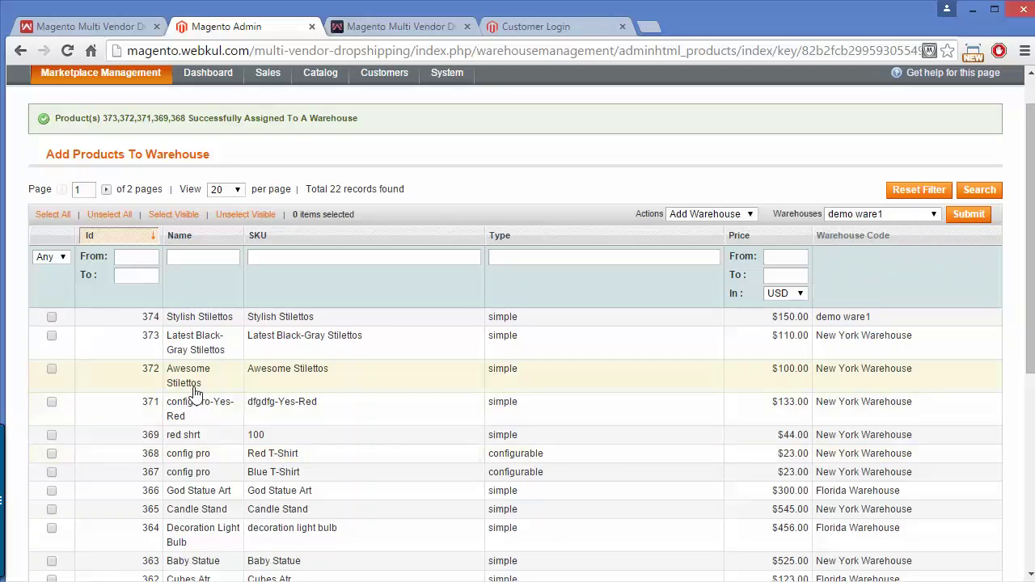
Tick Black-Gray Stilettos, Awesome Stilettos, Red T-Shirt, Light Bulb, Blue Coat, Laptop, and submit
{"action": "left_click", "coordinate": [52, 336]}
{"action": "left_click", "coordinate": [52, 372]}
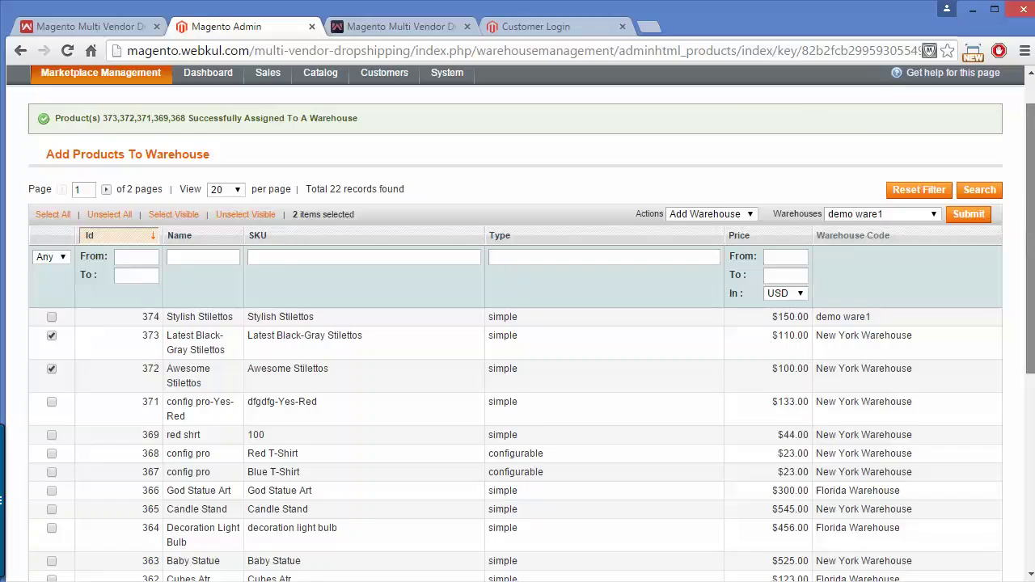
{"action": "left_click_drag", "start_coordinate": [1031, 236], "coordinate": [1030, 340]}
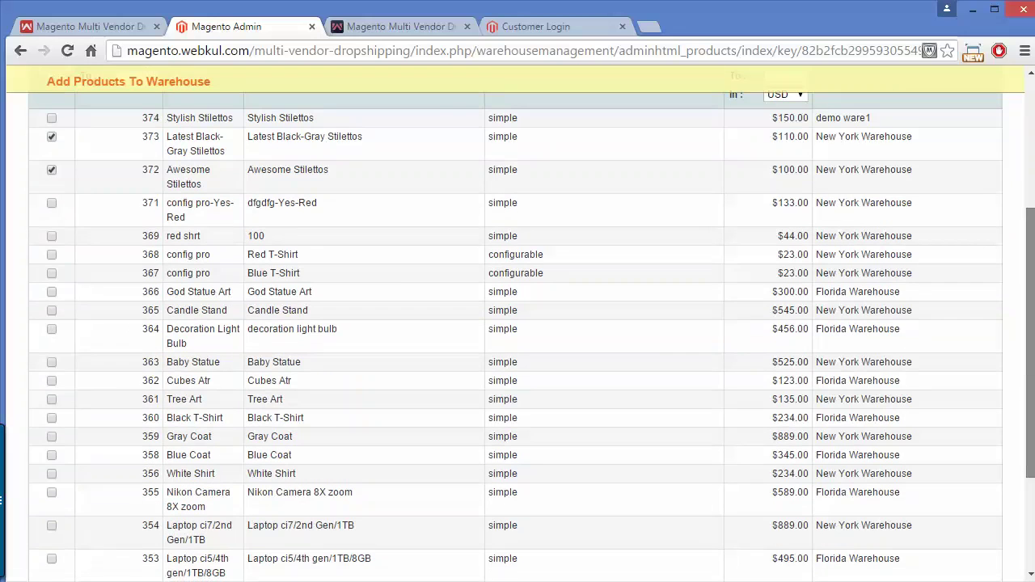
{"action": "left_click", "coordinate": [51, 254]}
{"action": "left_click", "coordinate": [51, 330]}
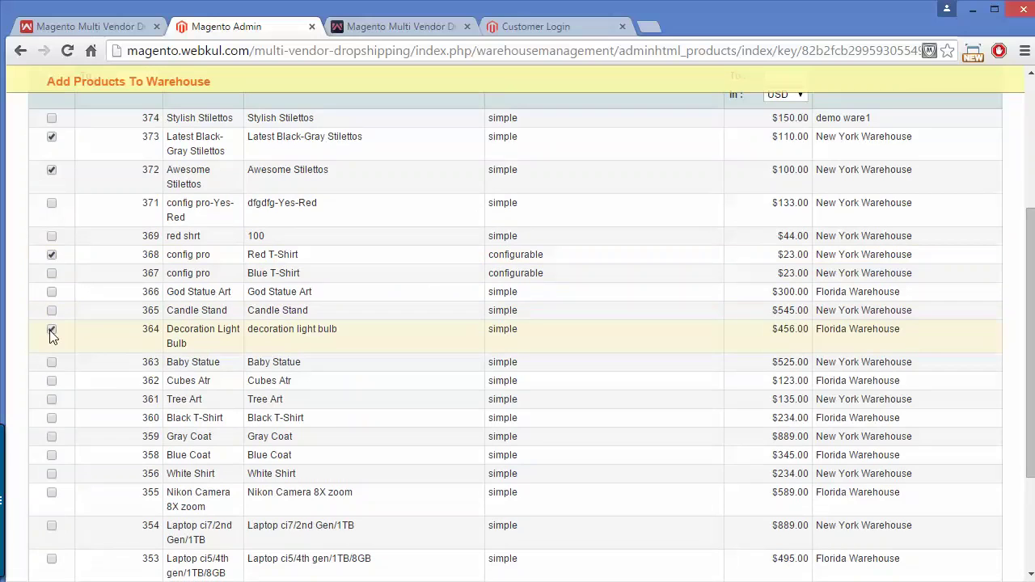
{"action": "left_click", "coordinate": [51, 455]}
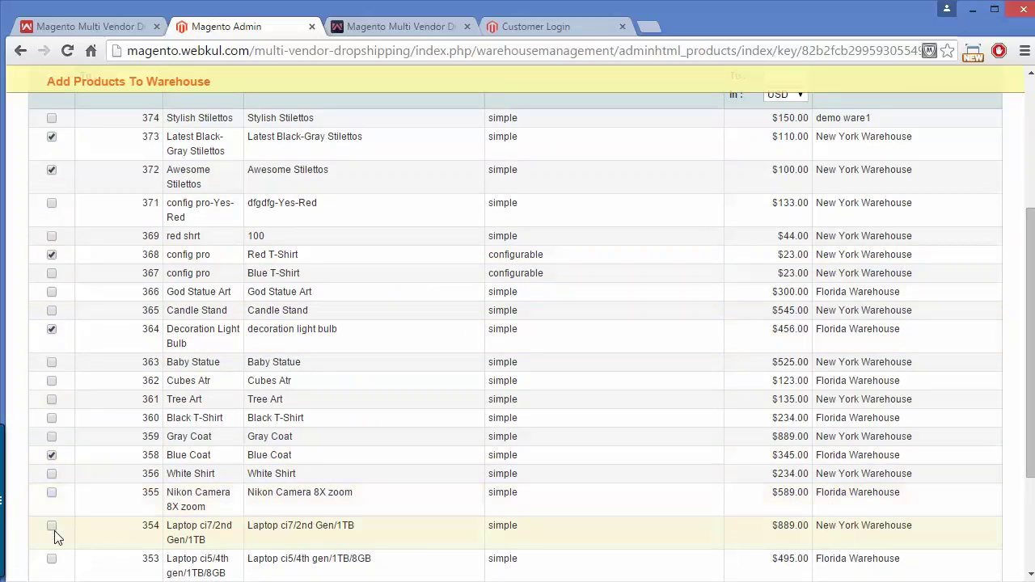
{"action": "left_click", "coordinate": [52, 527]}
{"action": "left_click_drag", "start_coordinate": [1027, 275], "coordinate": [1019, 187]}
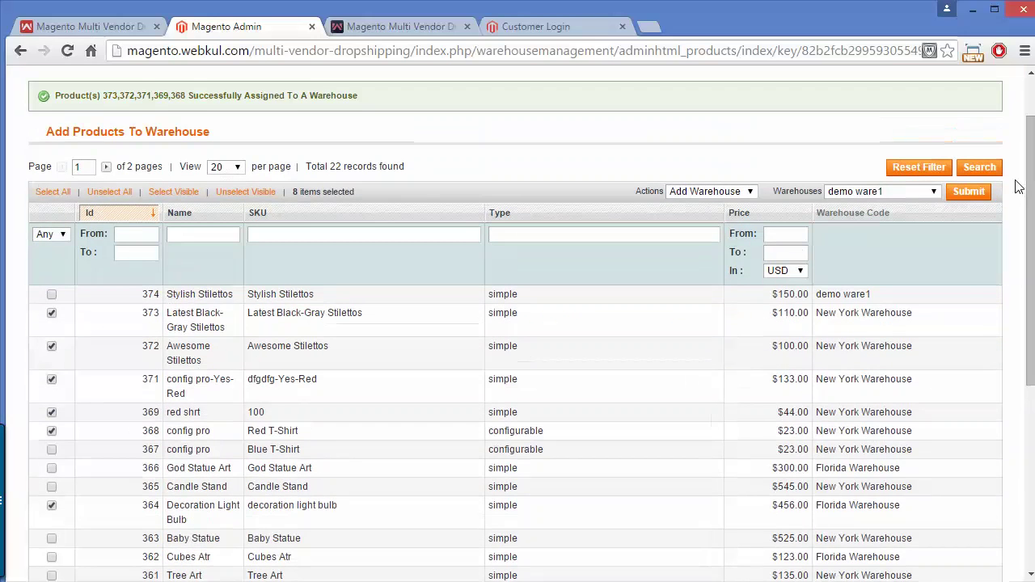
{"action": "left_click", "coordinate": [969, 194]}
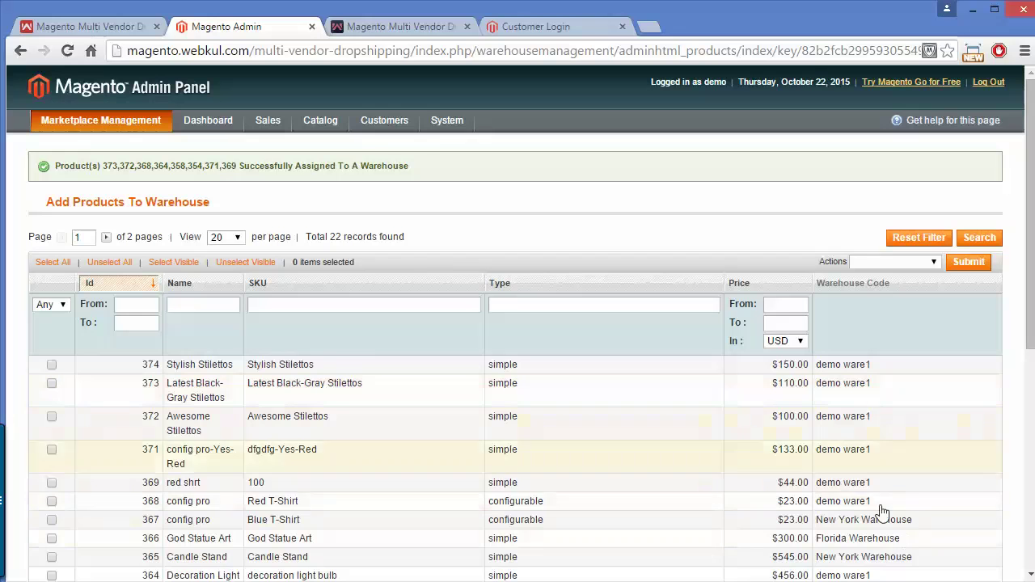
Scroll the warehouse product grid to check which products now list demo ware1
{"action": "left_click_drag", "start_coordinate": [1032, 162], "coordinate": [1033, 326]}
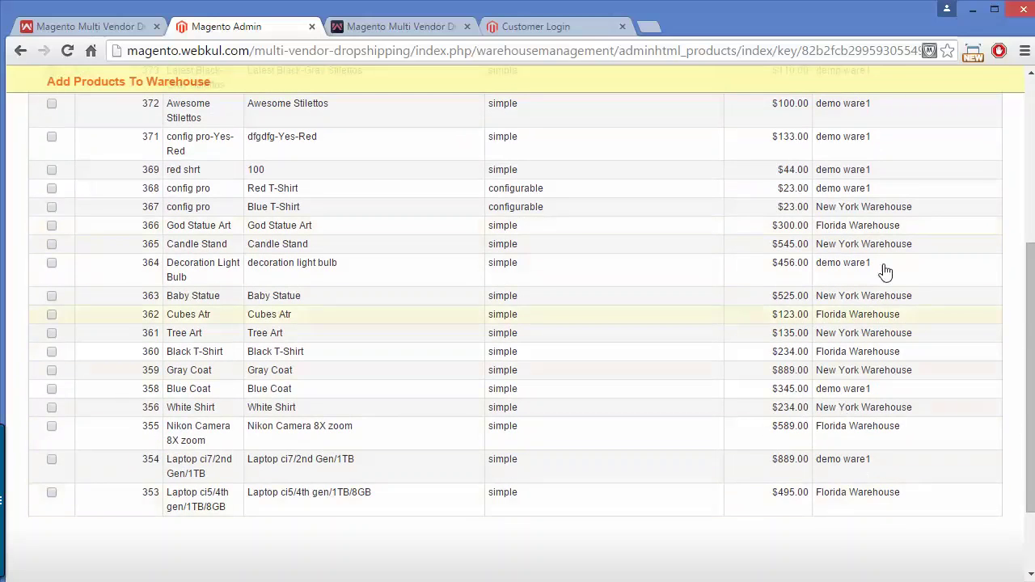
{"action": "left_click_drag", "start_coordinate": [1033, 324], "coordinate": [1033, 159]}
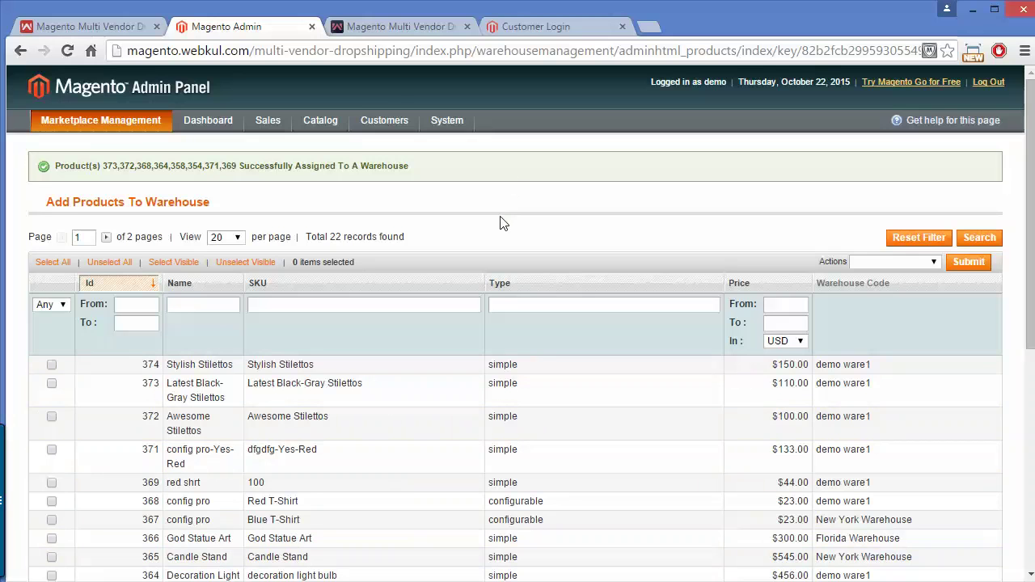
Log in to the storefront customer account, decline saving the password, and open Marketplace New Products
{"action": "left_click", "coordinate": [545, 29]}
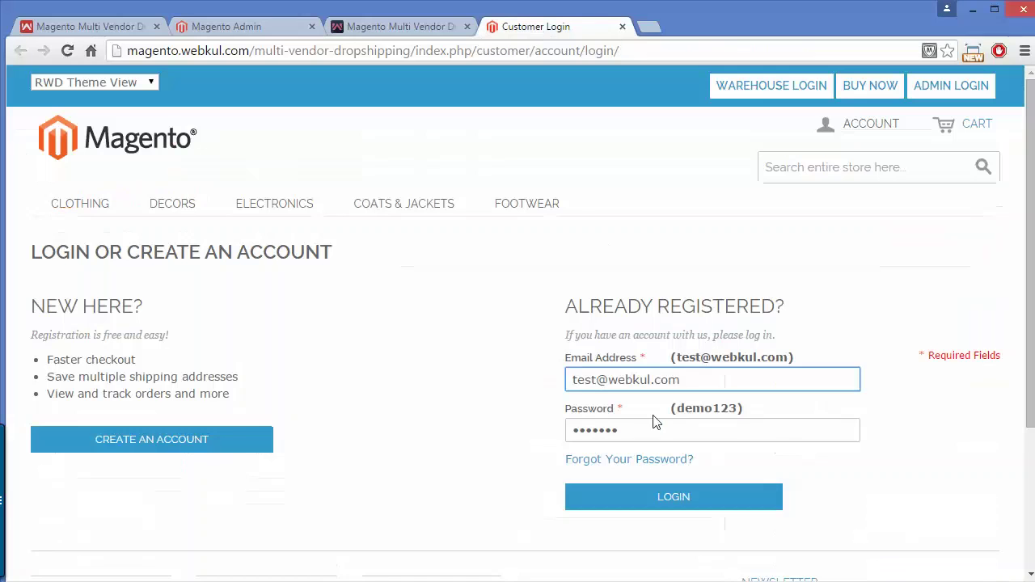
{"action": "left_click", "coordinate": [665, 505]}
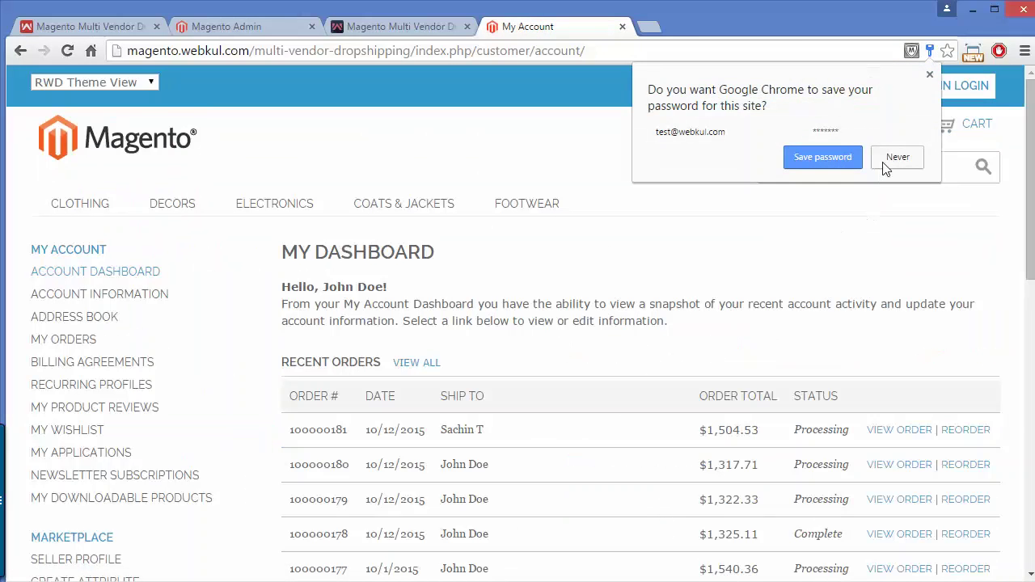
{"action": "left_click", "coordinate": [886, 159]}
{"action": "scroll", "coordinate": [1031, 218], "scroll_direction": "down", "scroll_amount": 1}
{"action": "scroll", "coordinate": [1031, 218], "scroll_direction": "down", "scroll_amount": 3}
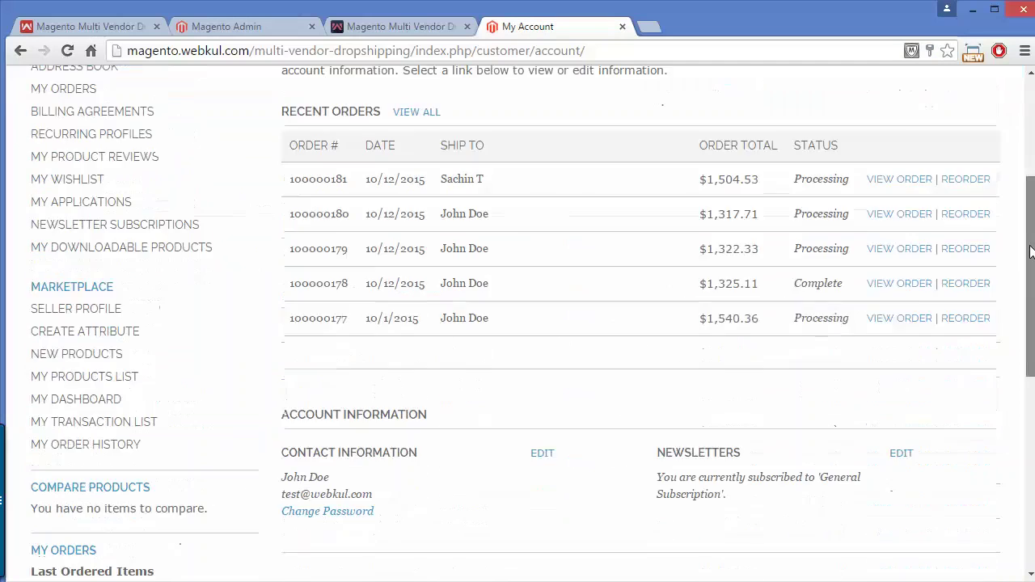
{"action": "scroll", "coordinate": [1030, 235], "scroll_direction": "up", "scroll_amount": 1}
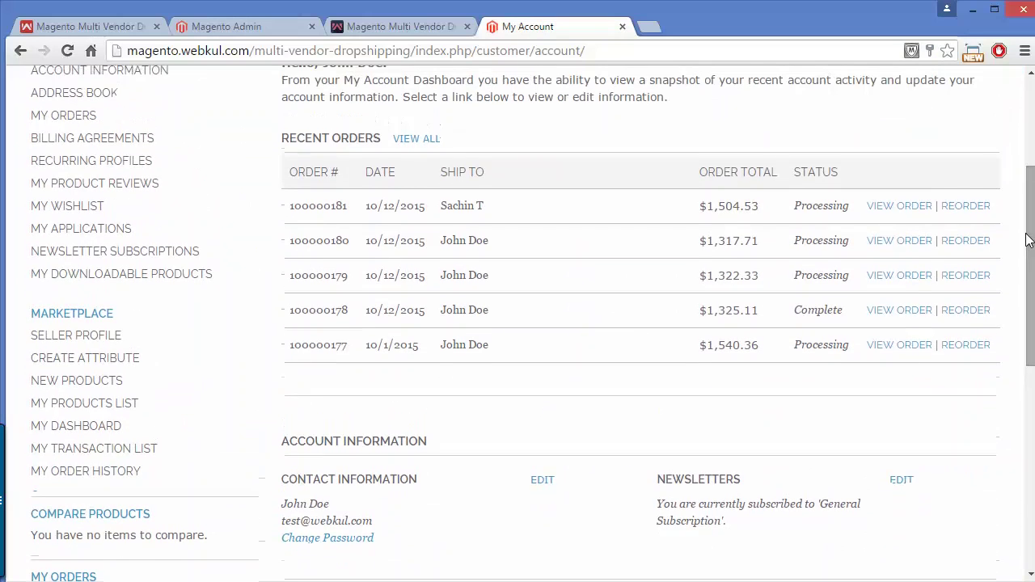
{"action": "left_click", "coordinate": [87, 385]}
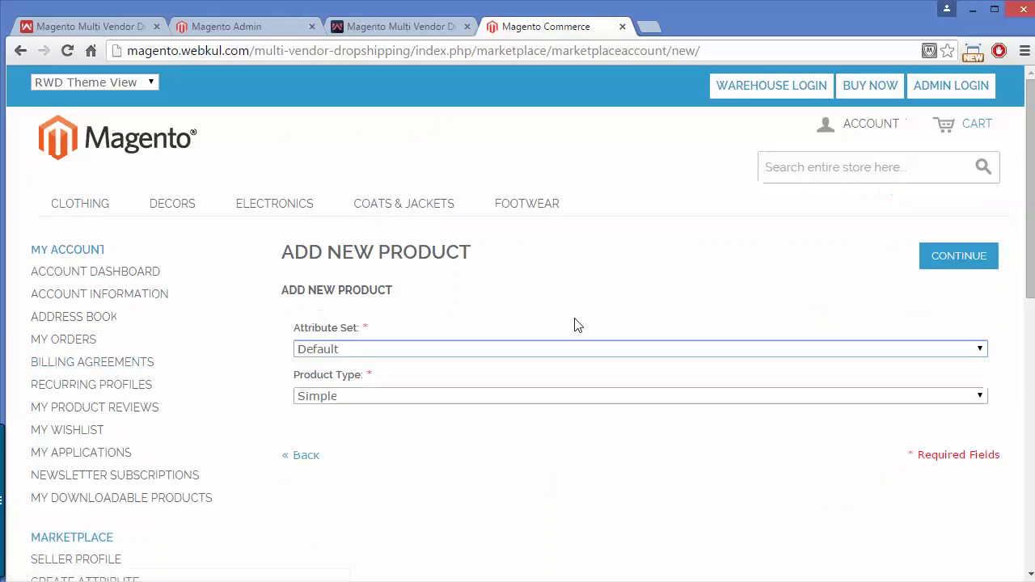
Continue to the simple product form and choose demo ware1 as its warehouse
{"action": "left_click", "coordinate": [969, 258]}
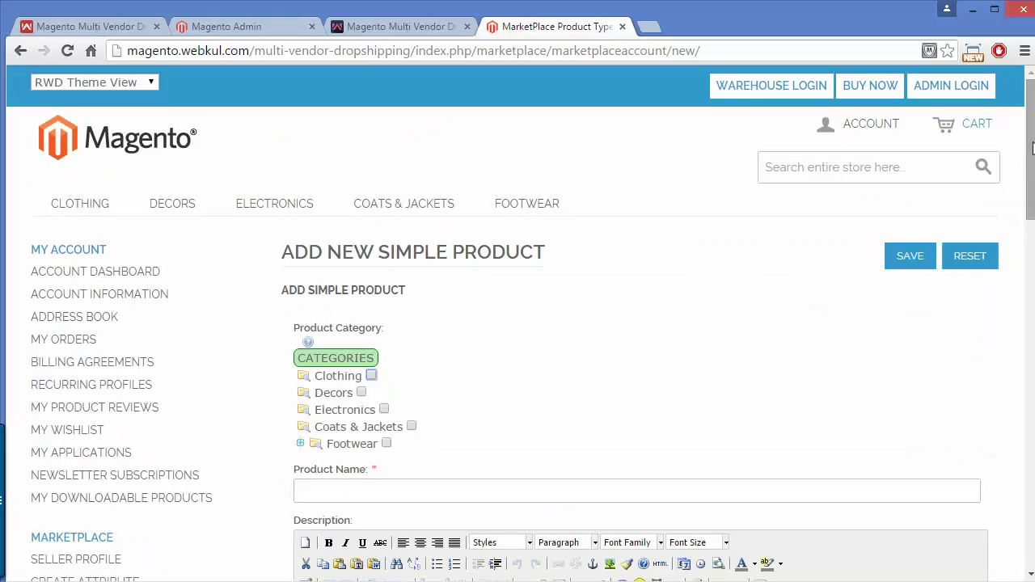
{"action": "left_click_drag", "start_coordinate": [1033, 145], "coordinate": [1033, 194]}
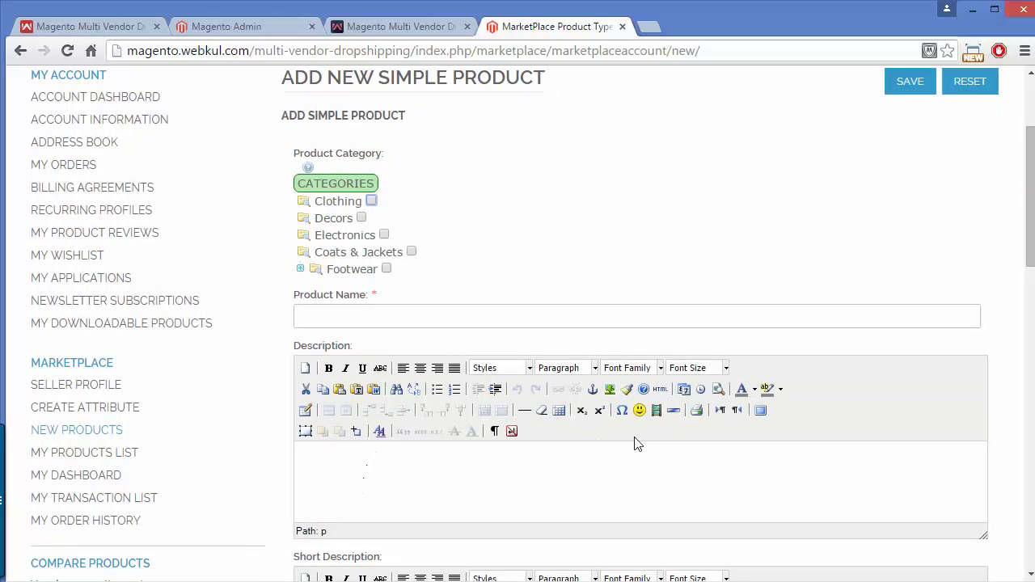
{"action": "left_click_drag", "start_coordinate": [1032, 194], "coordinate": [1032, 454]}
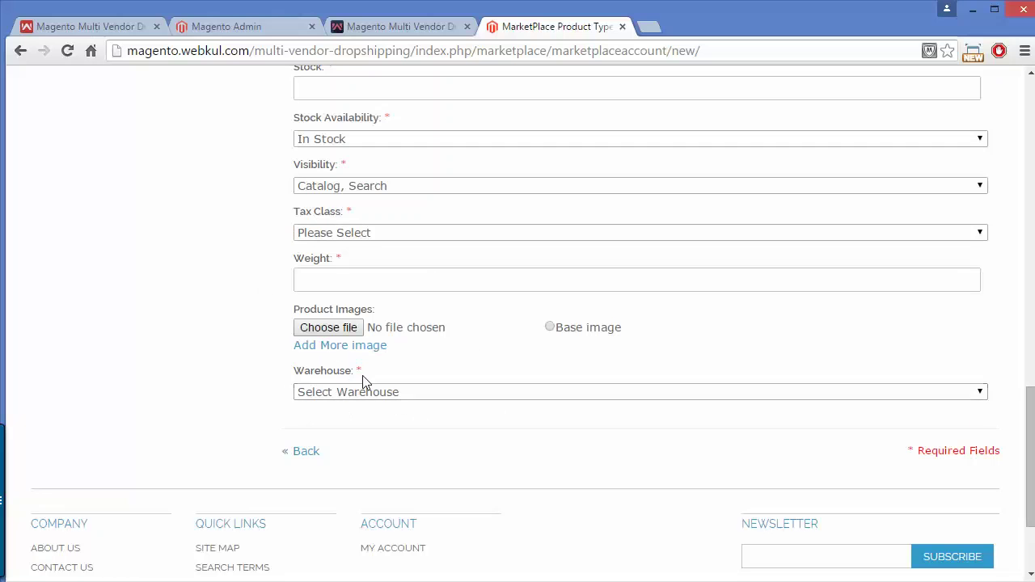
{"action": "left_click", "coordinate": [450, 395]}
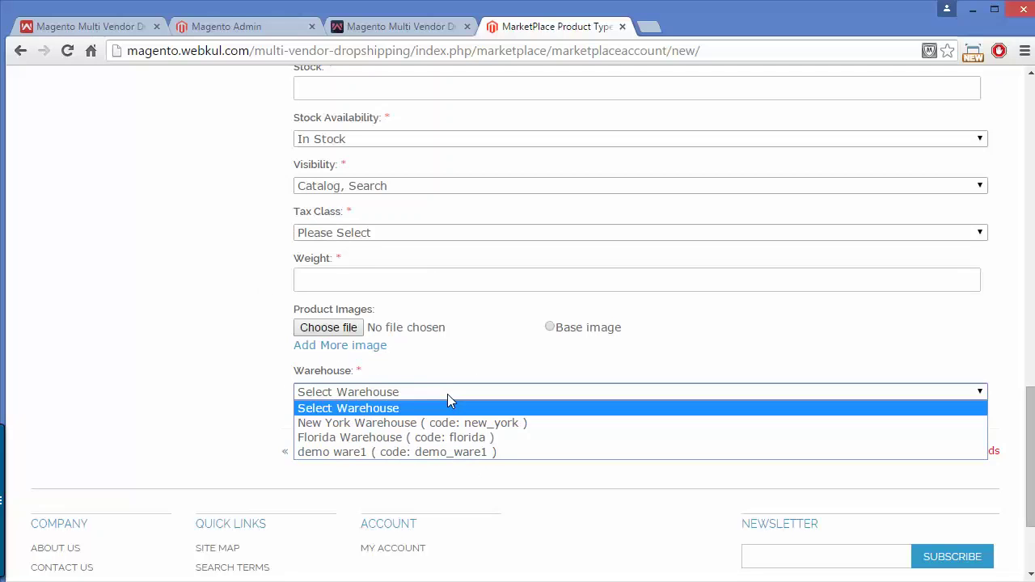
{"action": "left_click", "coordinate": [420, 453]}
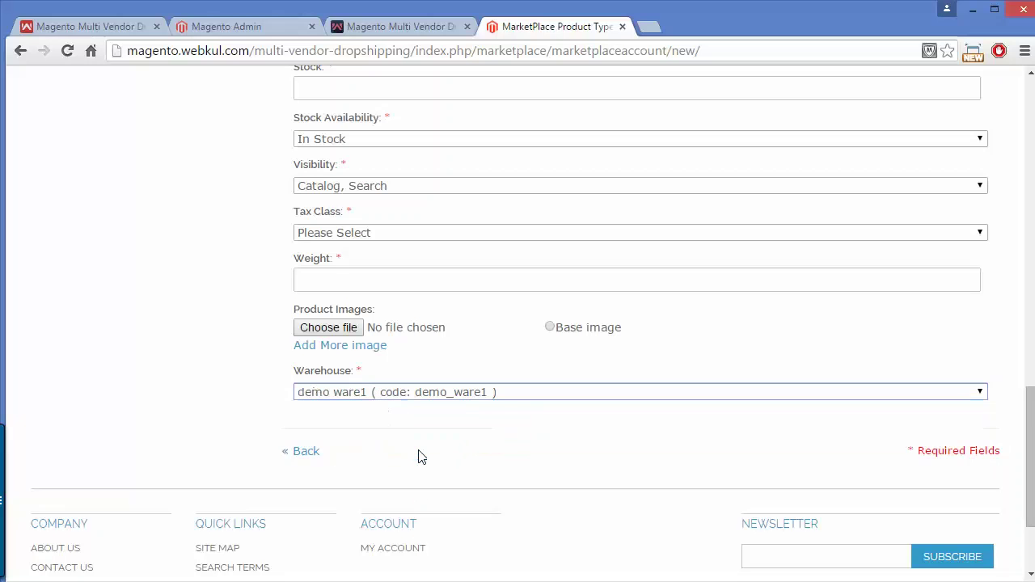
Go to the seller's My Products List from the Marketplace sidebar
{"action": "left_click_drag", "start_coordinate": [1030, 411], "coordinate": [1010, 178]}
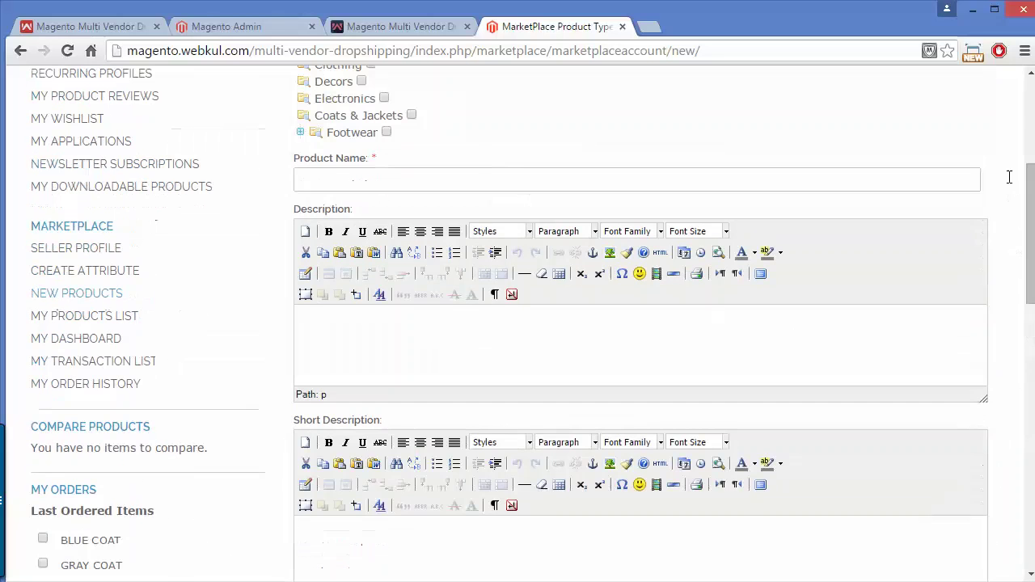
{"action": "left_click_drag", "start_coordinate": [1032, 208], "coordinate": [1032, 123]}
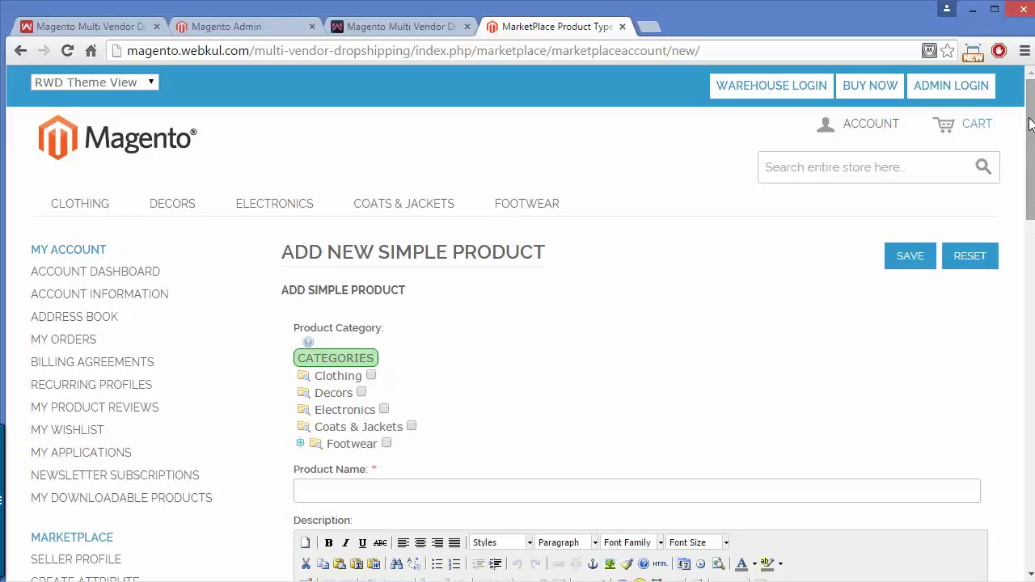
{"action": "scroll", "coordinate": [1032, 123], "scroll_direction": "down", "scroll_amount": 6}
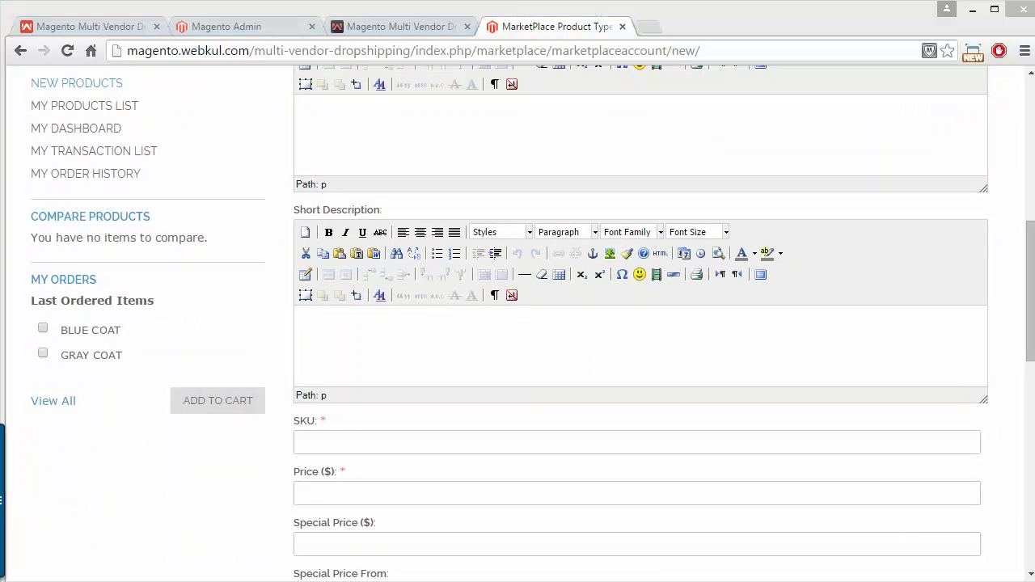
{"action": "left_click_drag", "start_coordinate": [1029, 291], "coordinate": [1024, 198]}
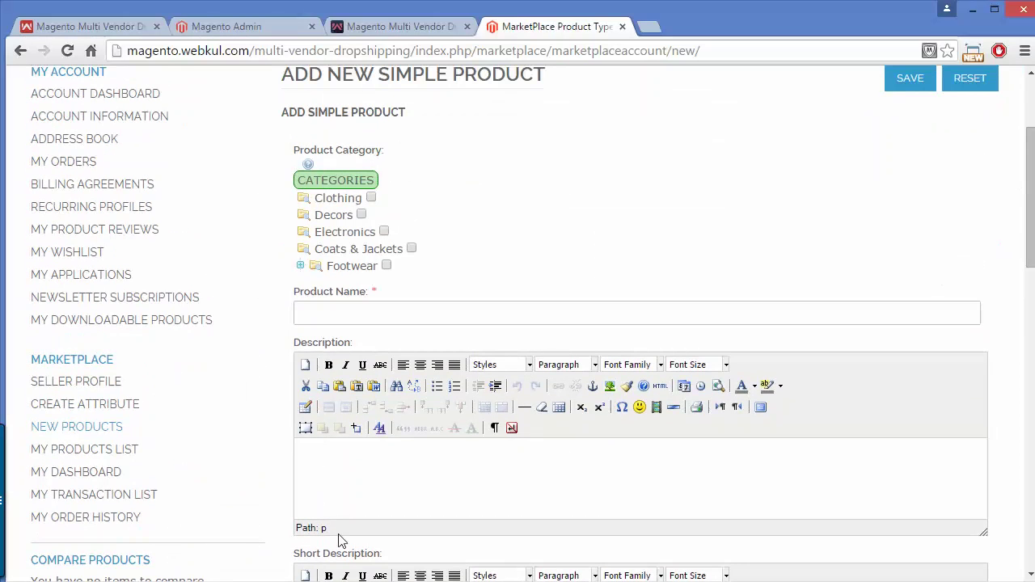
{"action": "left_click", "coordinate": [125, 453]}
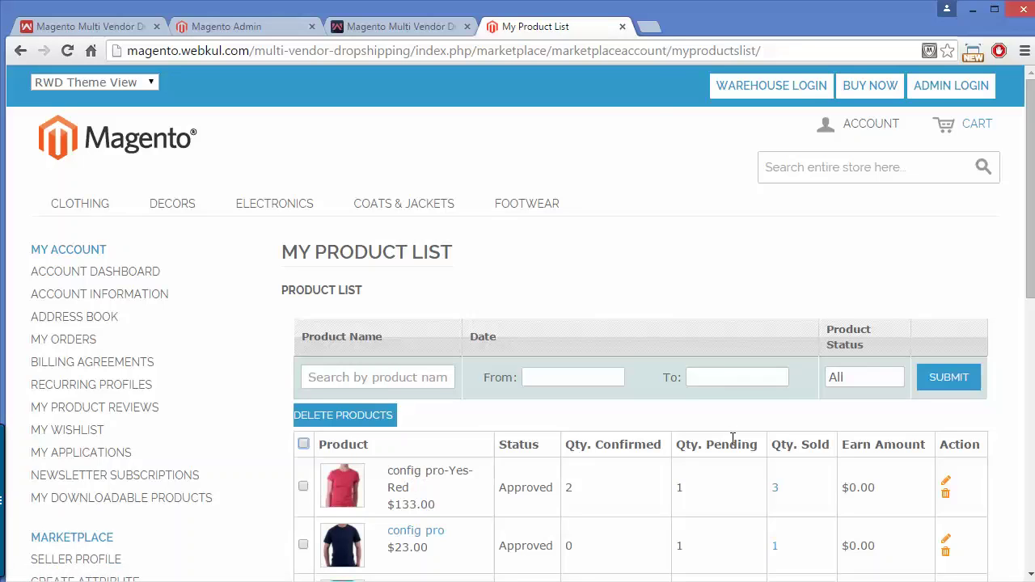
Open config pro-Yes-Red for editing and confirm the prompt
{"action": "left_click", "coordinate": [947, 482]}
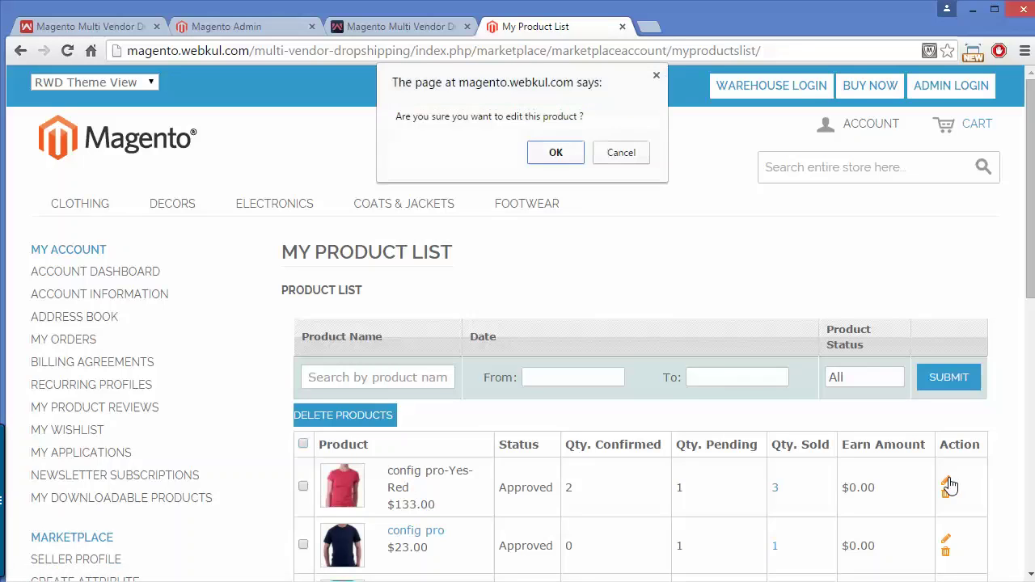
{"action": "left_click", "coordinate": [554, 153]}
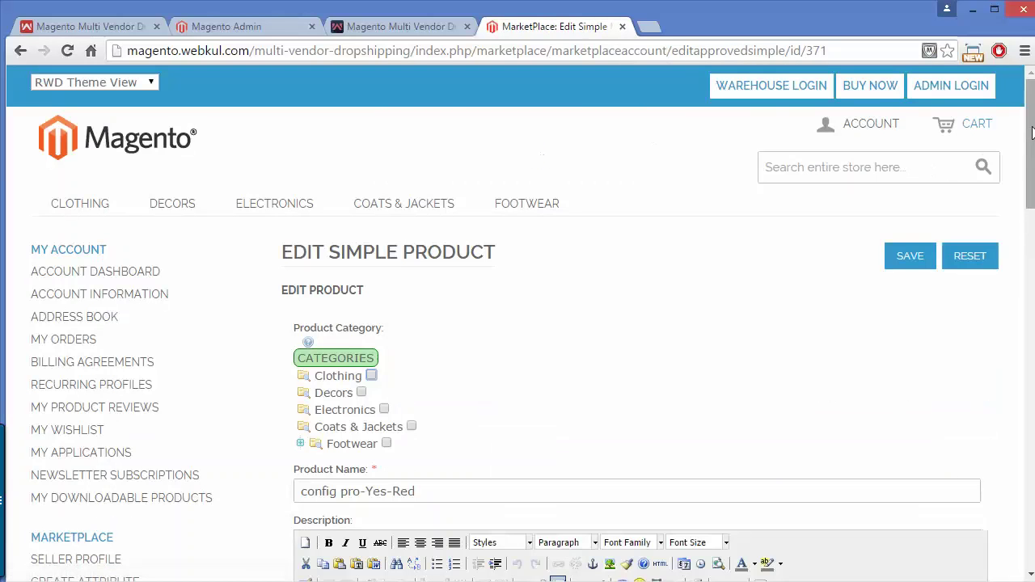
{"action": "left_click_drag", "start_coordinate": [1032, 132], "coordinate": [1032, 431]}
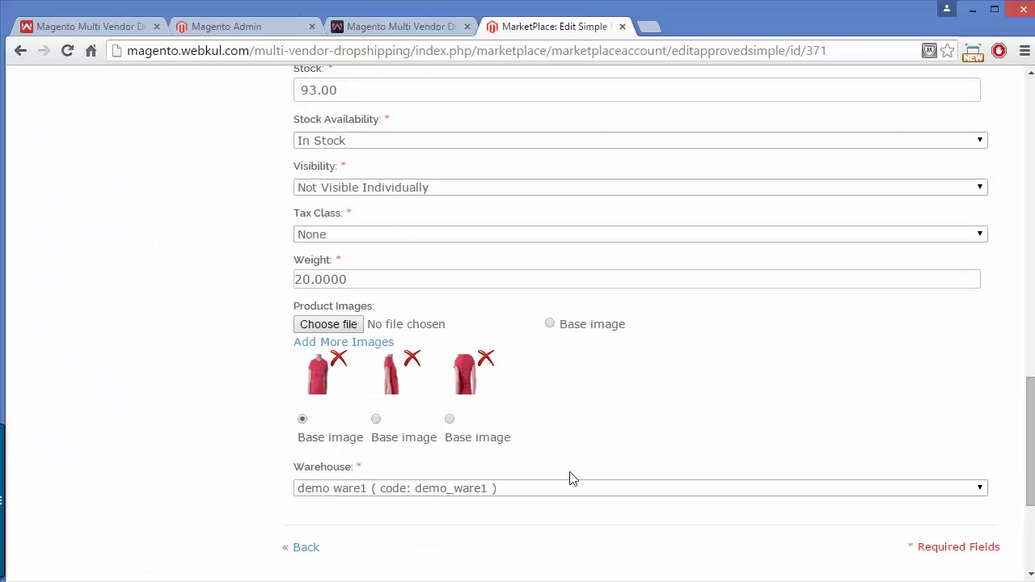
Review the warehouse options, keep demo ware1, and save the product
{"action": "left_click", "coordinate": [518, 491]}
{"action": "left_click", "coordinate": [490, 519]}
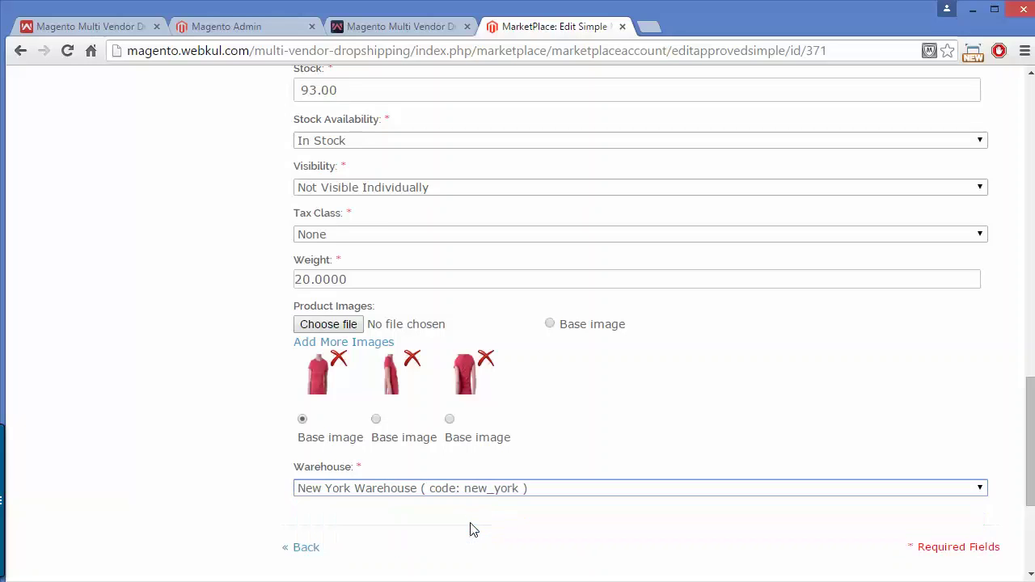
{"action": "left_click", "coordinate": [607, 492]}
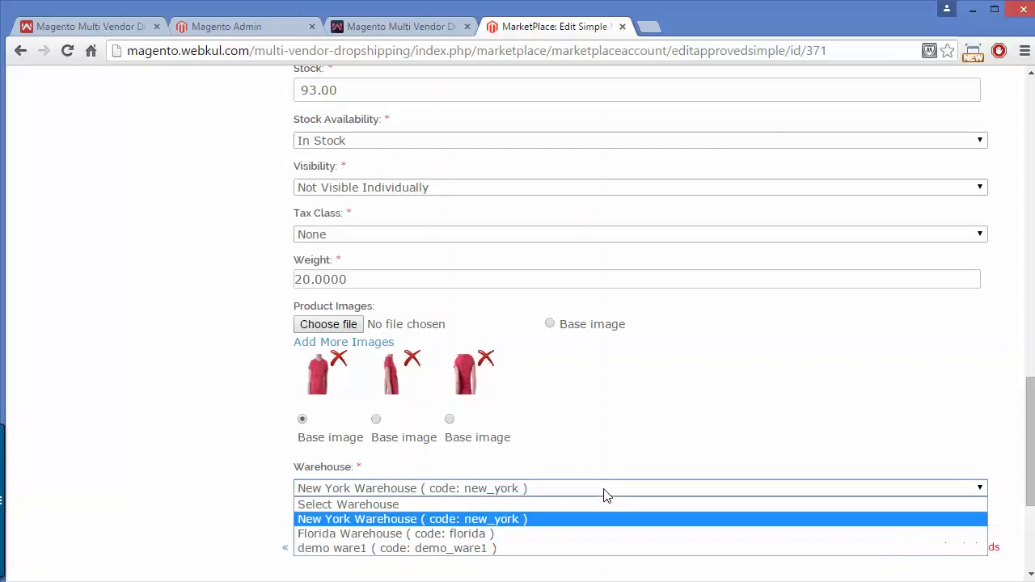
{"action": "left_click", "coordinate": [499, 535]}
{"action": "left_click", "coordinate": [541, 489]}
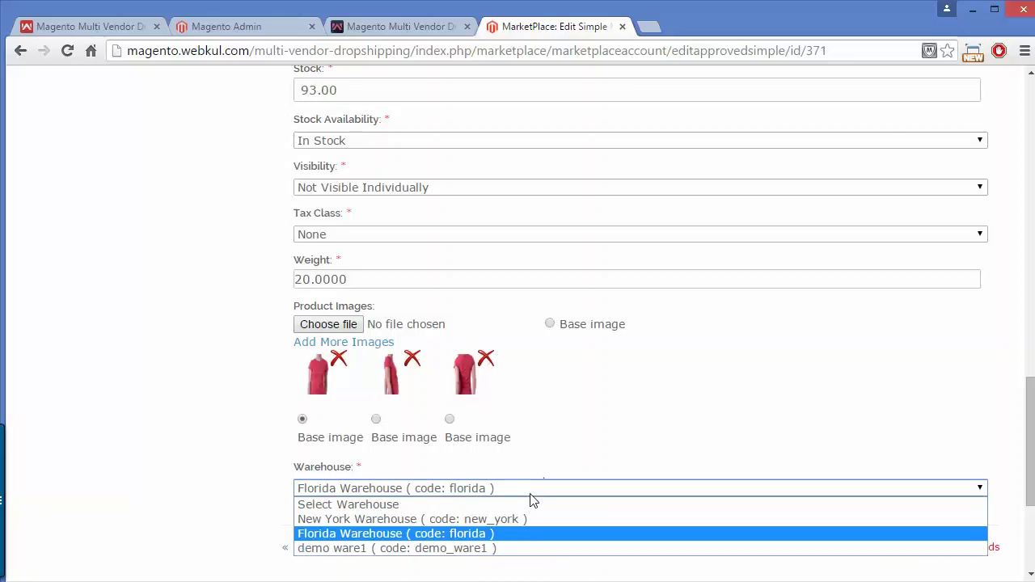
{"action": "left_click", "coordinate": [469, 550]}
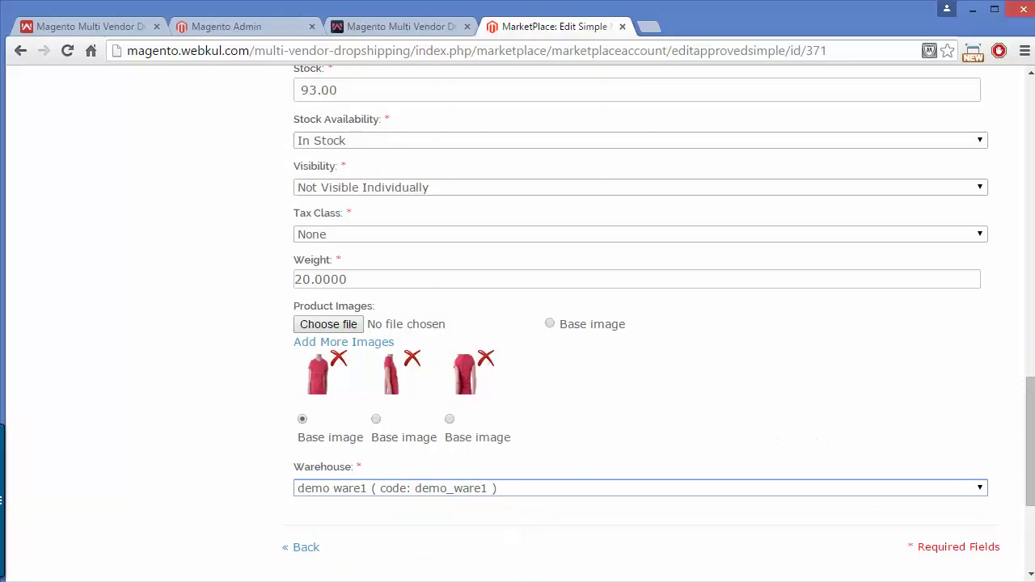
{"action": "left_click_drag", "start_coordinate": [1029, 415], "coordinate": [1020, 148]}
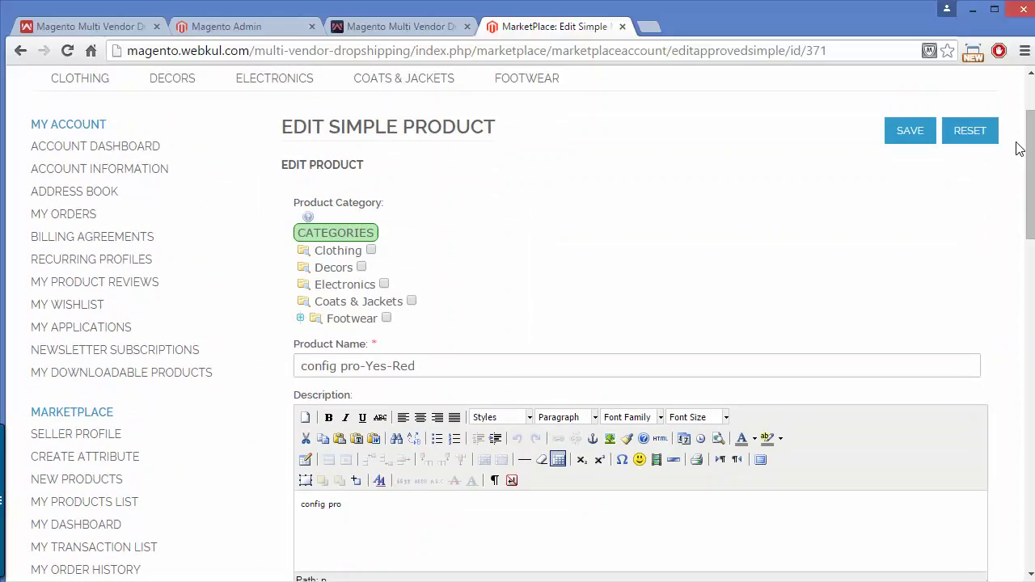
{"action": "left_click", "coordinate": [918, 128]}
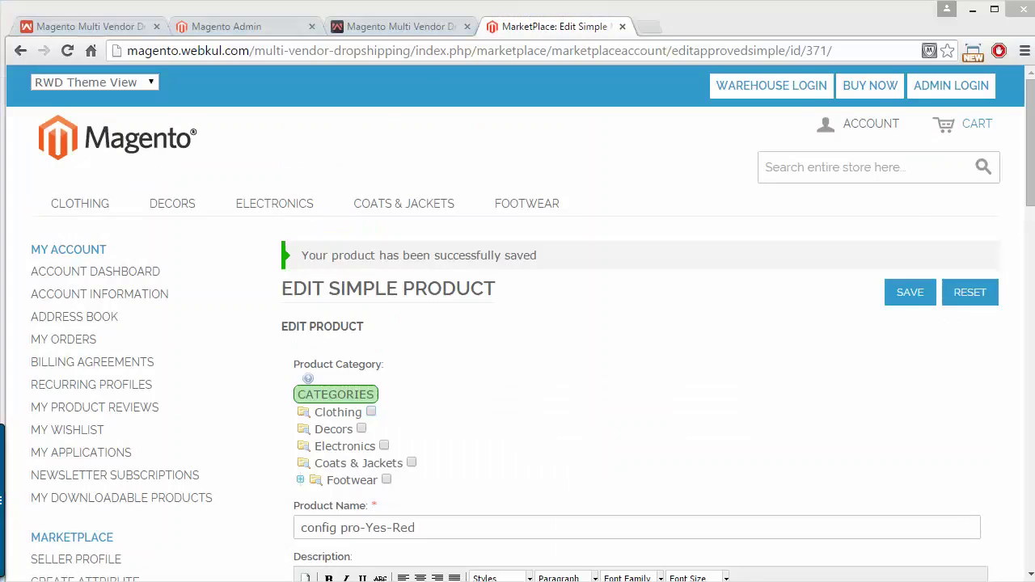
Go to the customer's My Account page from the account menu
{"action": "left_click", "coordinate": [856, 129]}
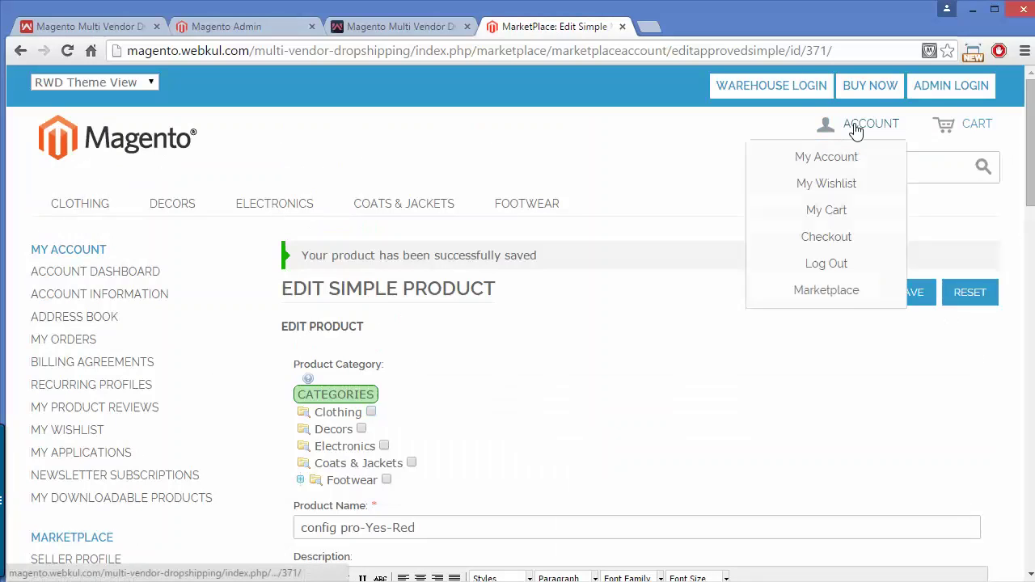
{"action": "left_click", "coordinate": [840, 159]}
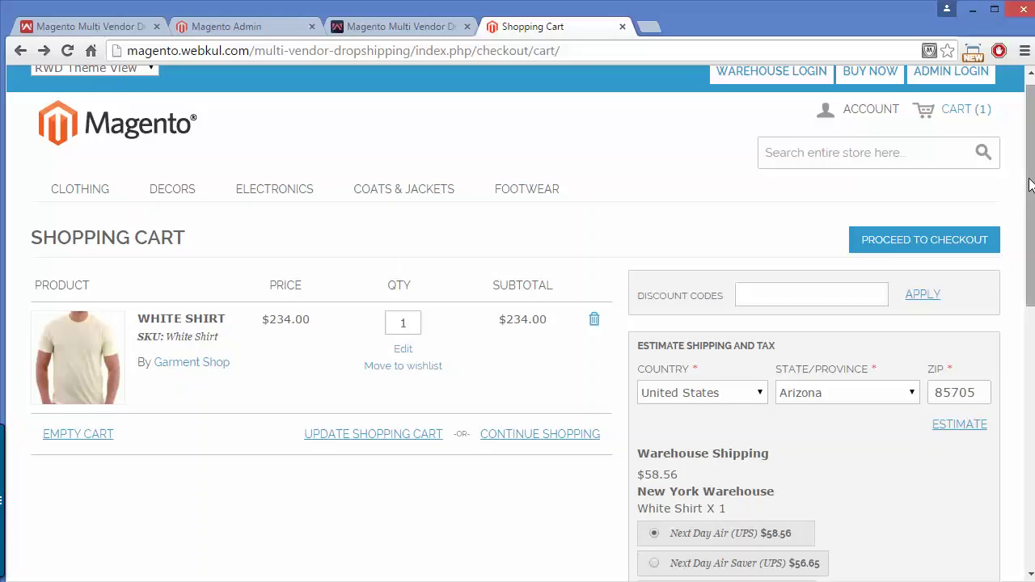
{"action": "scroll", "coordinate": [1030, 185], "scroll_direction": "down", "scroll_amount": 2}
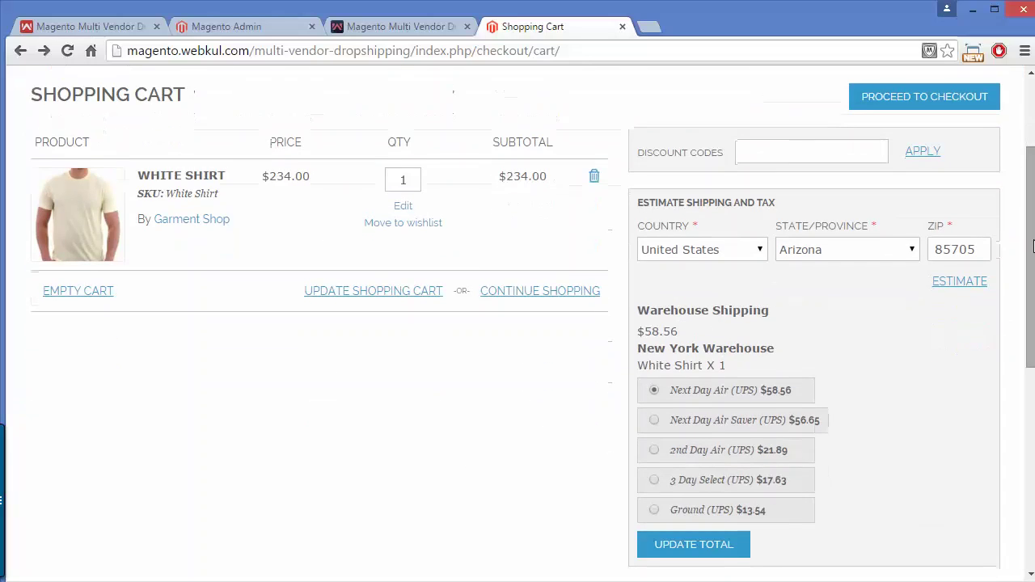
Choose Next Day Air Saver (UPS) warehouse shipping and update the cart total to $290.65
{"action": "left_click", "coordinate": [655, 420]}
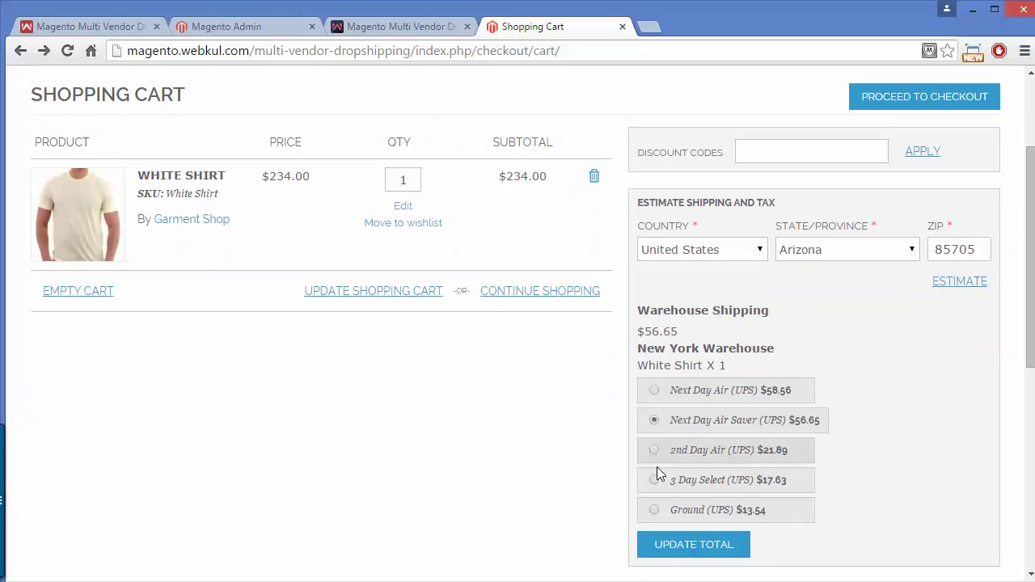
{"action": "left_click", "coordinate": [654, 449]}
{"action": "left_click", "coordinate": [655, 480]}
{"action": "left_click", "coordinate": [654, 450]}
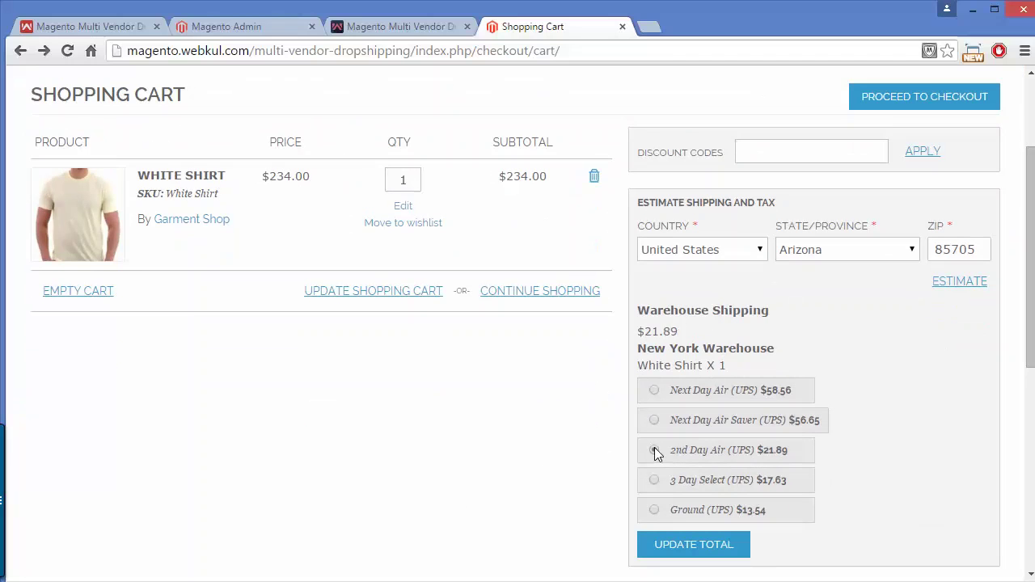
{"action": "left_click", "coordinate": [655, 419]}
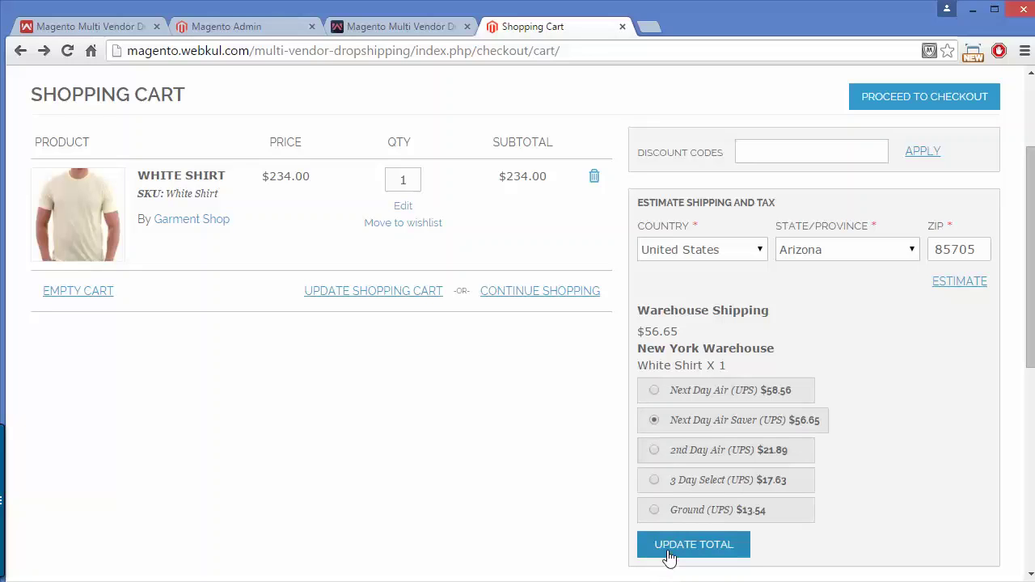
{"action": "left_click", "coordinate": [668, 550]}
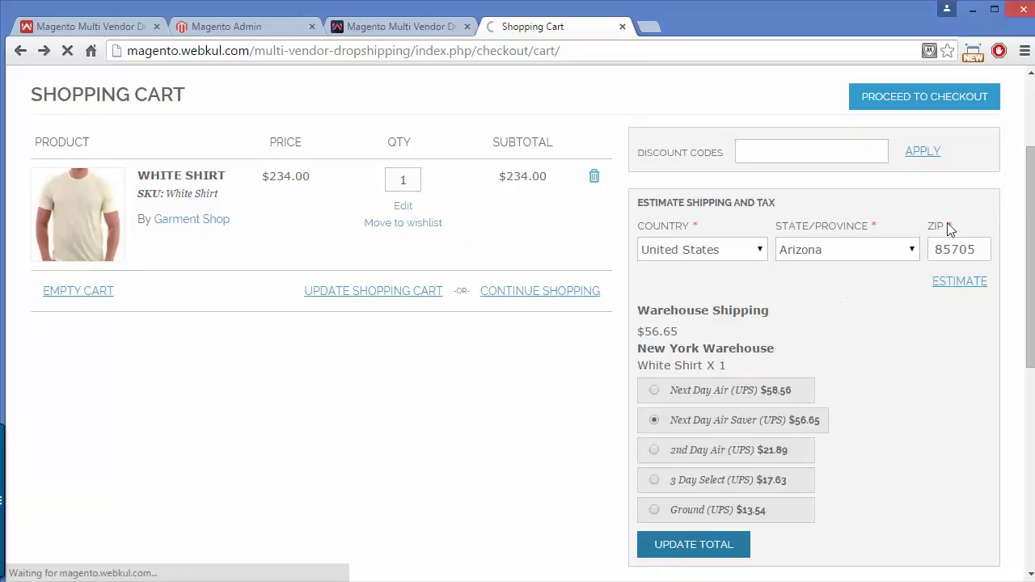
{"action": "left_click_drag", "start_coordinate": [1031, 212], "coordinate": [1030, 406]}
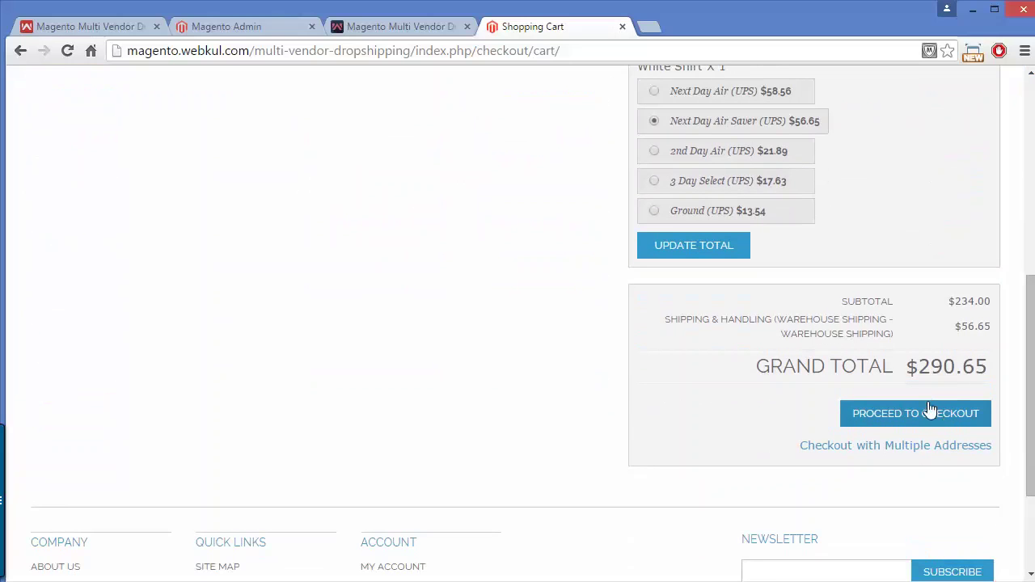
Check out the White Shirt with Next Day Air Saver shipping and Check / Money order payment
{"action": "left_click", "coordinate": [918, 414]}
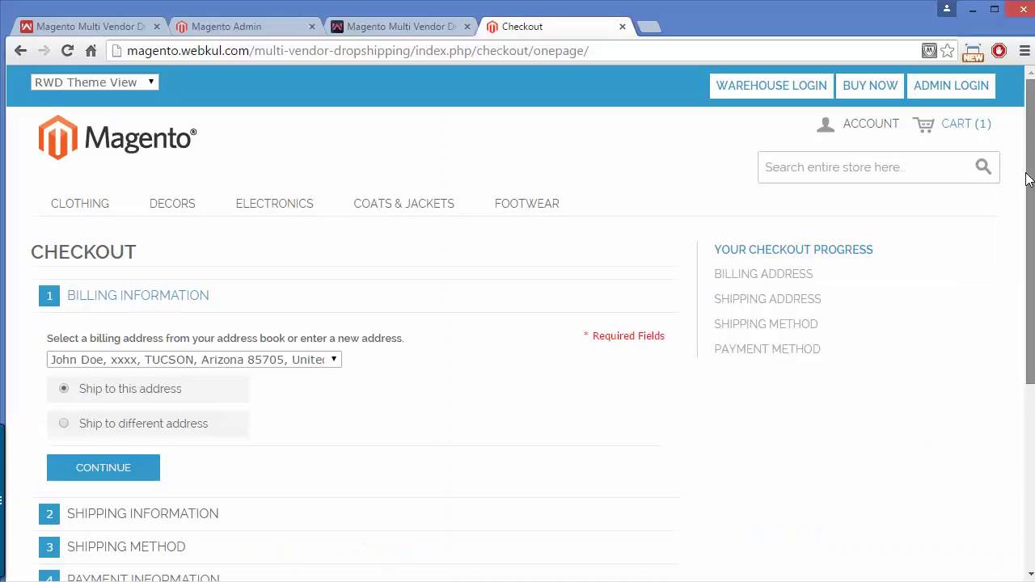
{"action": "left_click_drag", "start_coordinate": [1027, 180], "coordinate": [1024, 322]}
{"action": "left_click", "coordinate": [153, 238]}
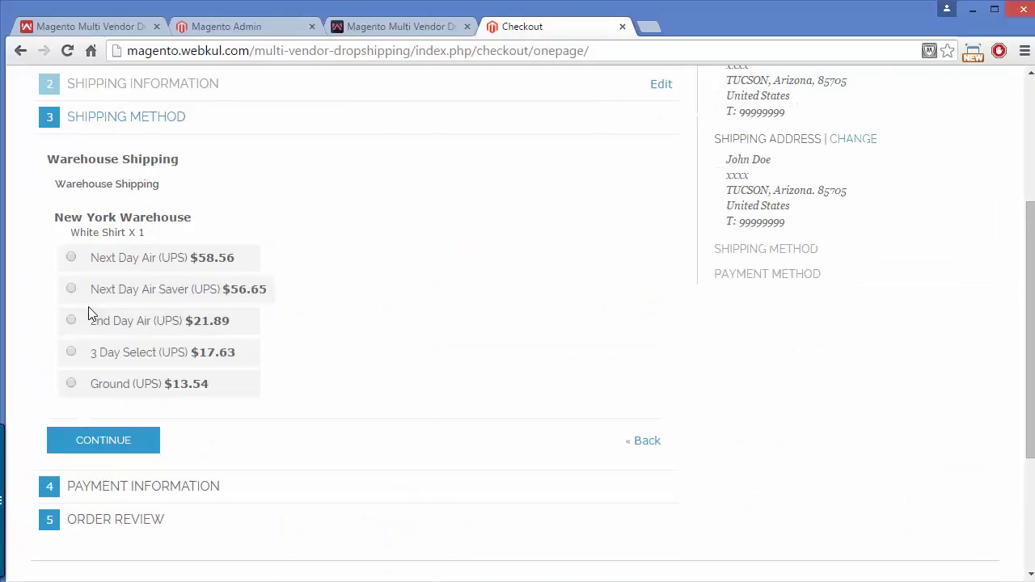
{"action": "left_click", "coordinate": [70, 292]}
{"action": "left_click", "coordinate": [104, 445]}
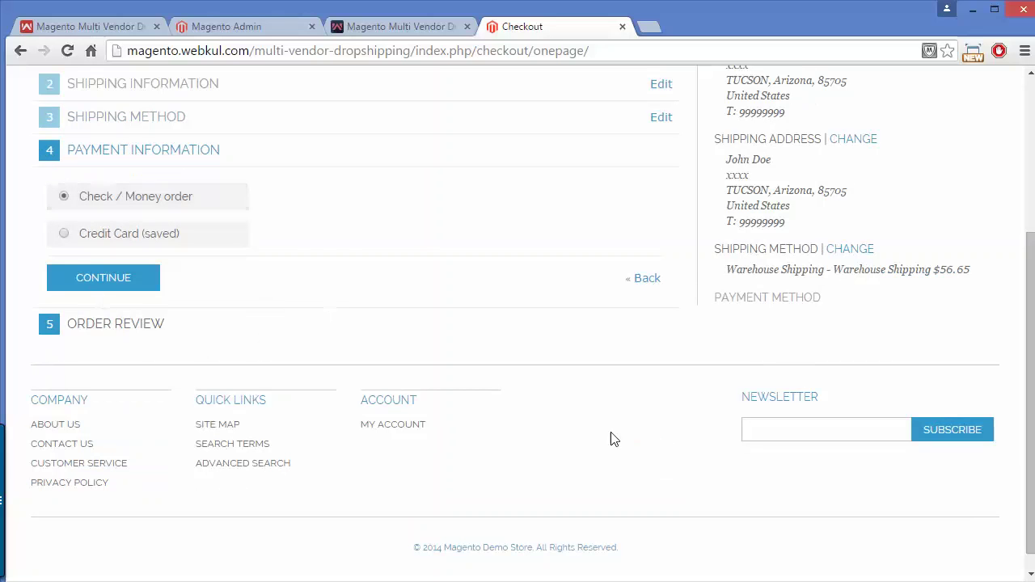
{"action": "left_click", "coordinate": [139, 276]}
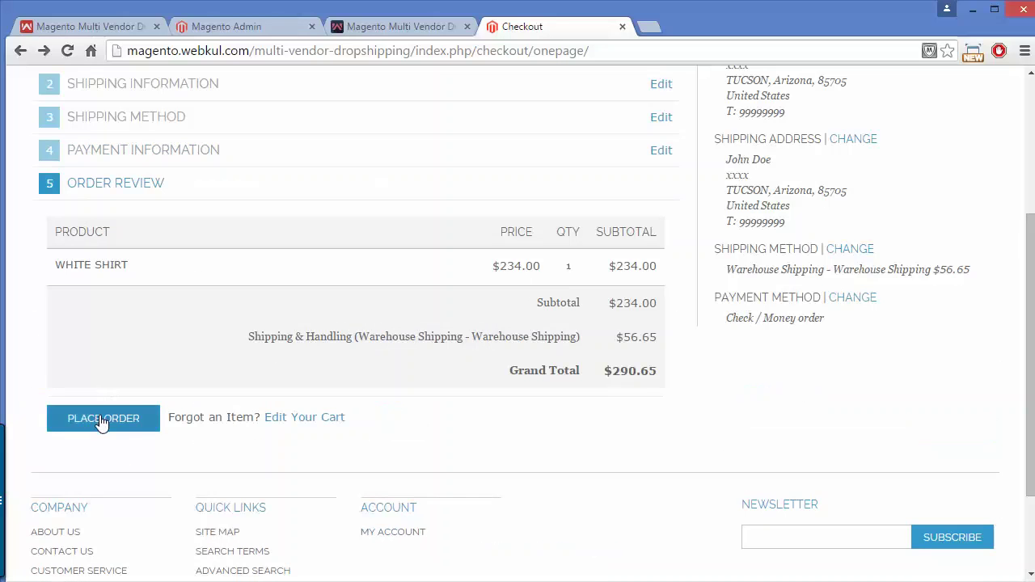
{"action": "left_click", "coordinate": [101, 421]}
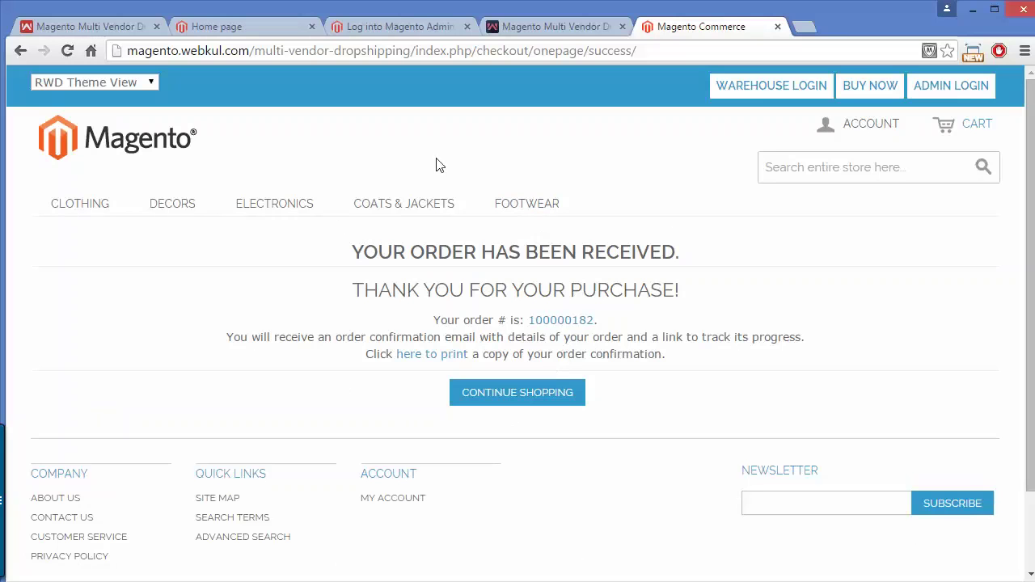
Log in to the Magento admin panel with the store manager account
{"action": "left_click", "coordinate": [389, 27]}
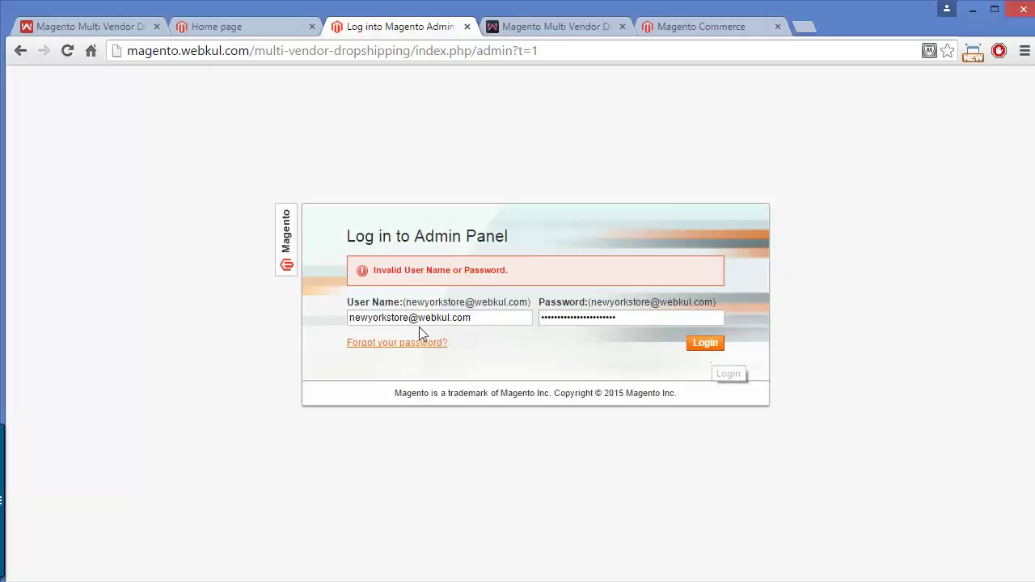
{"action": "left_click", "coordinate": [721, 345]}
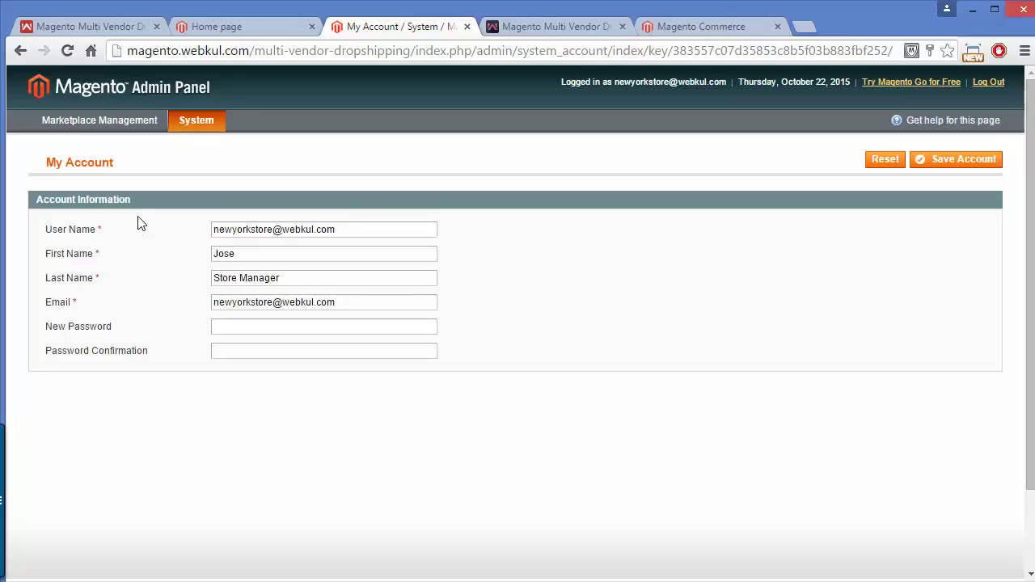
Open Marketplace Management > Warehouse Manager > Manage Order to see the warehouse's orders
{"action": "mouse_move", "coordinate": [90, 125]}
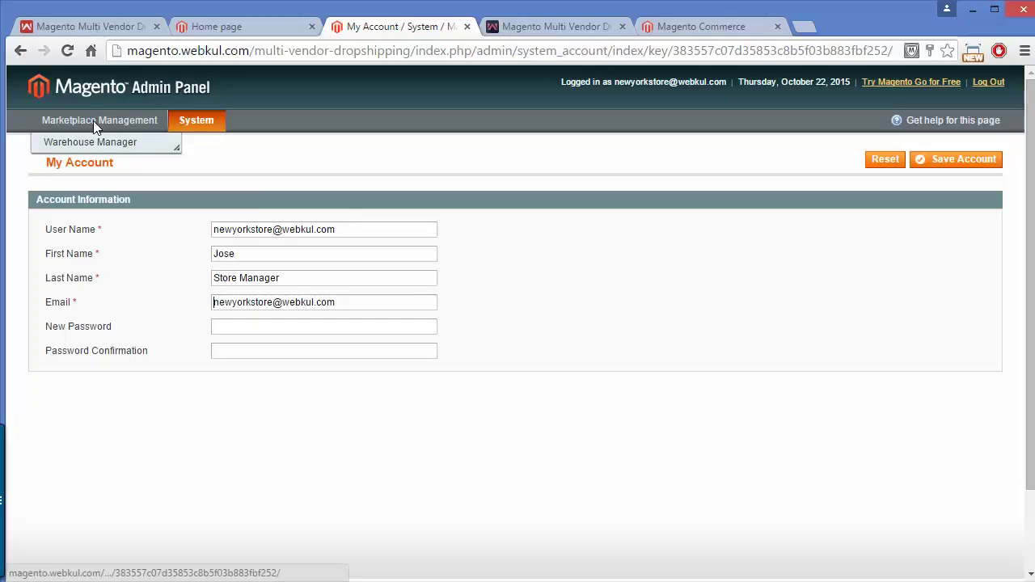
{"action": "mouse_move", "coordinate": [99, 143]}
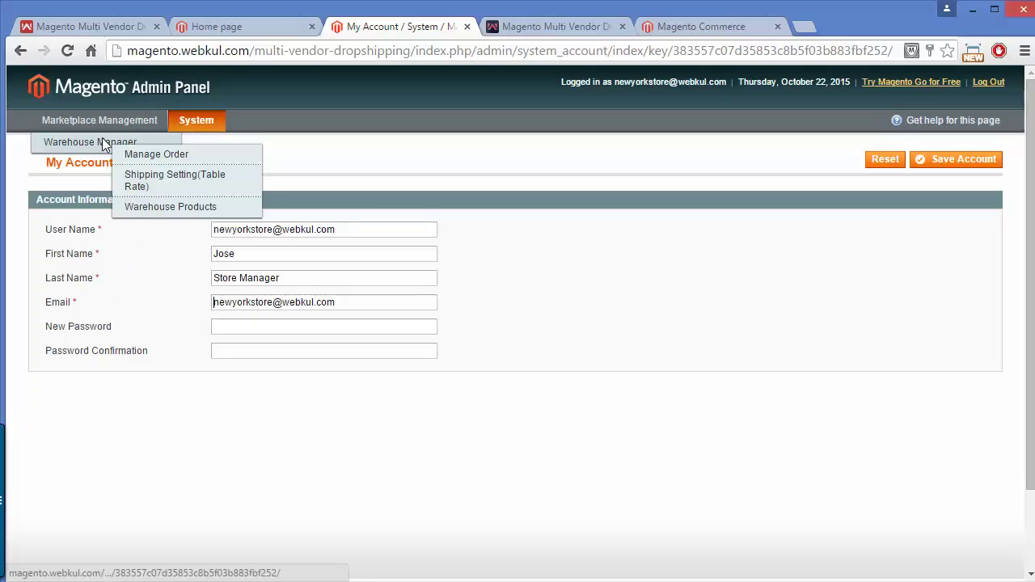
{"action": "left_click", "coordinate": [163, 165]}
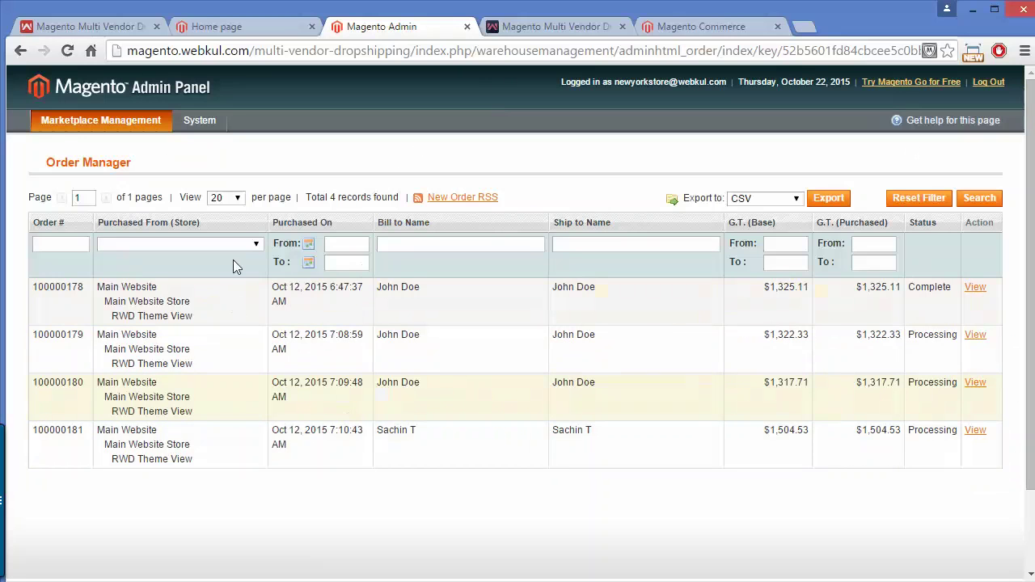
Open the Warehouse Manager's Shipping Setting (Table Rate) page
{"action": "mouse_move", "coordinate": [34, 113]}
{"action": "mouse_move", "coordinate": [94, 144]}
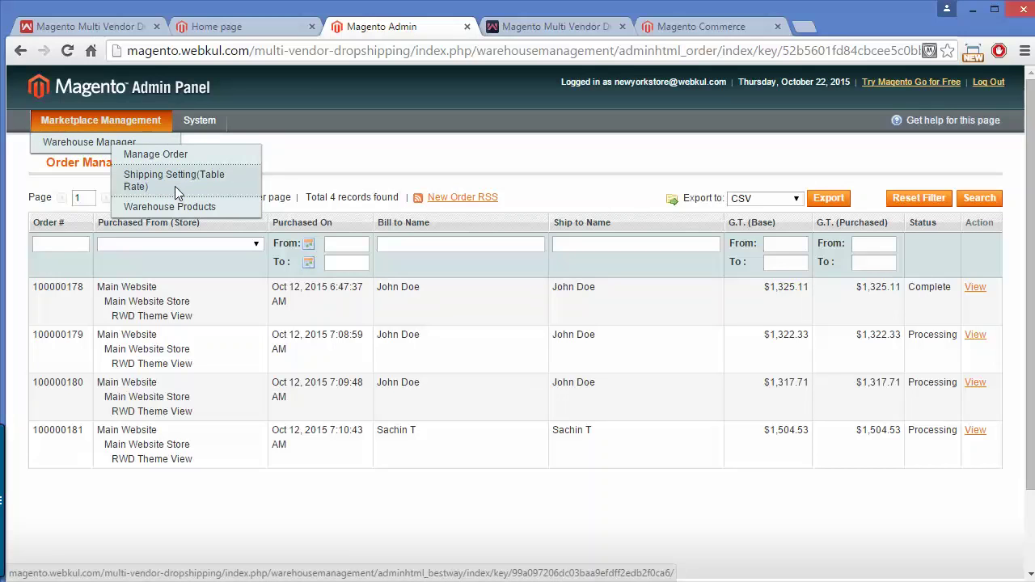
{"action": "left_click", "coordinate": [175, 186]}
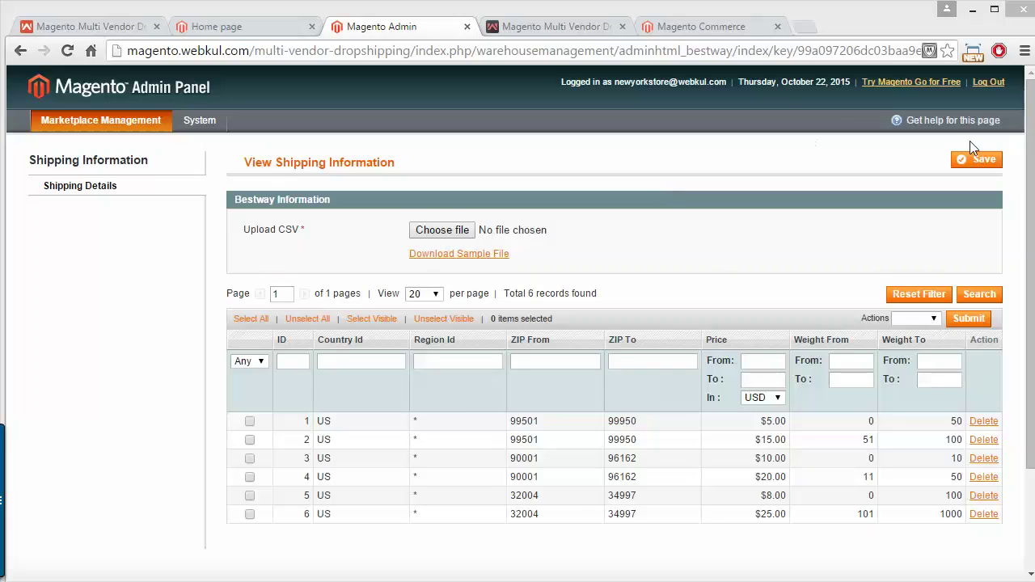
Download the sample shippinginfo.csv and open it from the download bar
{"action": "scroll", "coordinate": [1032, 143], "scroll_direction": "down", "scroll_amount": 2}
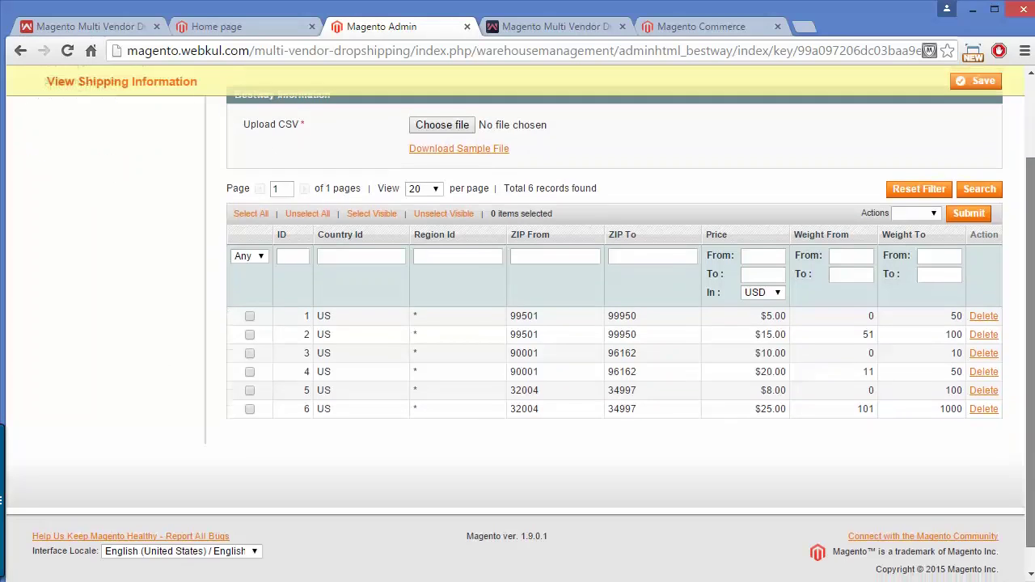
{"action": "scroll", "coordinate": [1032, 142], "scroll_direction": "up", "scroll_amount": 2}
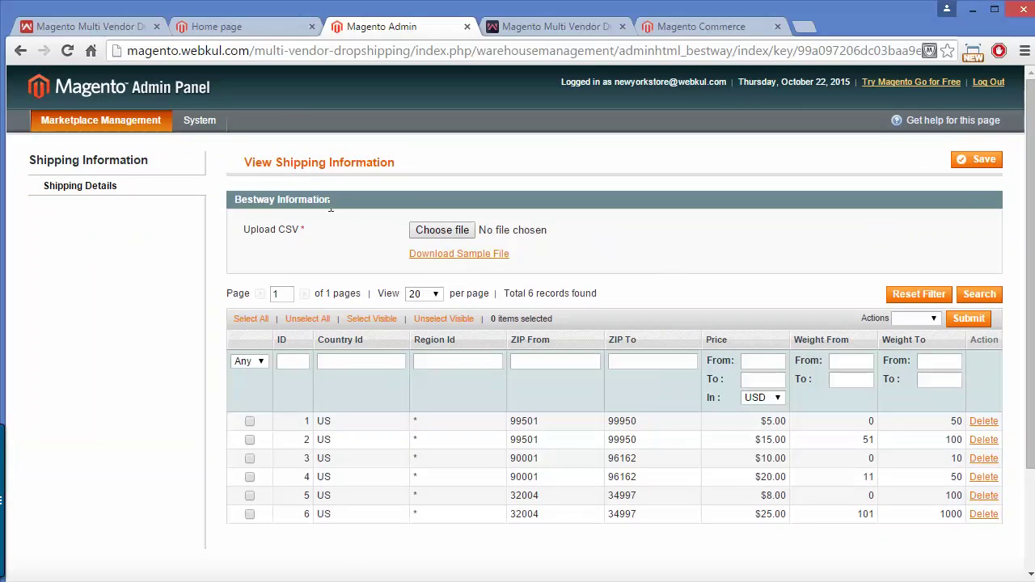
{"action": "left_click", "coordinate": [455, 255]}
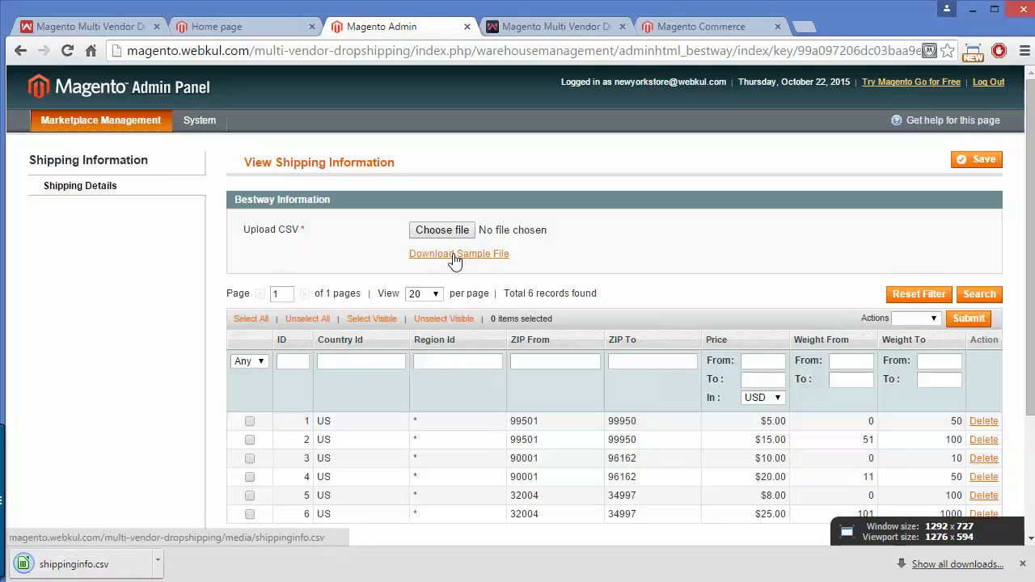
{"action": "left_click", "coordinate": [109, 566]}
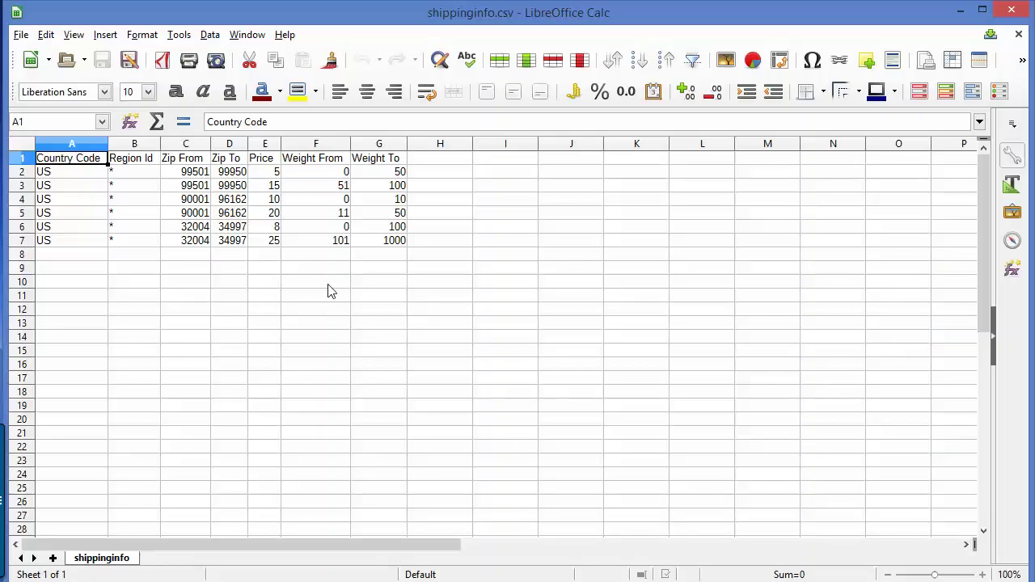
Inspect the Country Code and Region Id values of the sample rate rows
{"action": "left_click", "coordinate": [67, 177]}
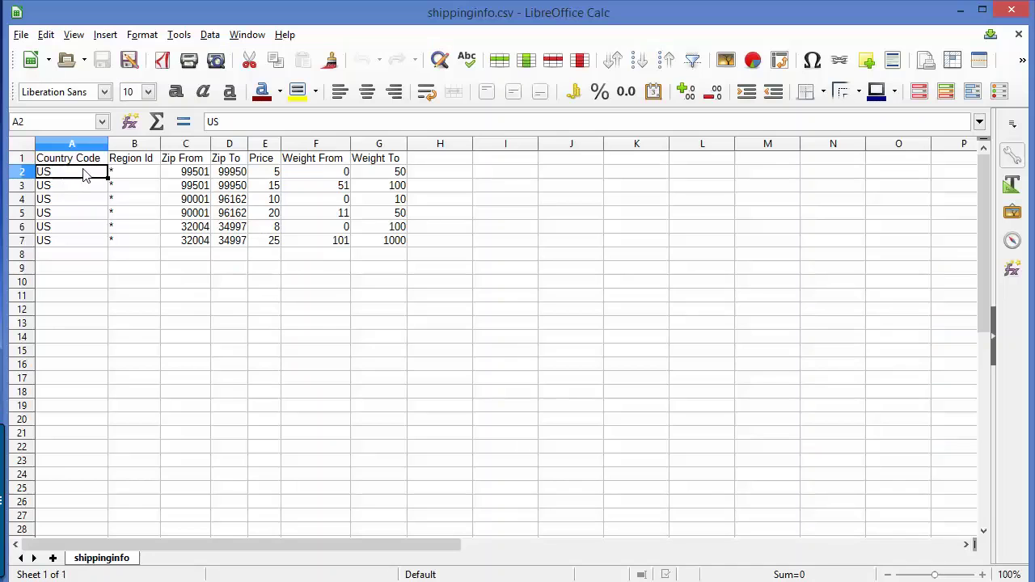
{"action": "left_click", "coordinate": [81, 190]}
{"action": "double_click", "coordinate": [81, 191]}
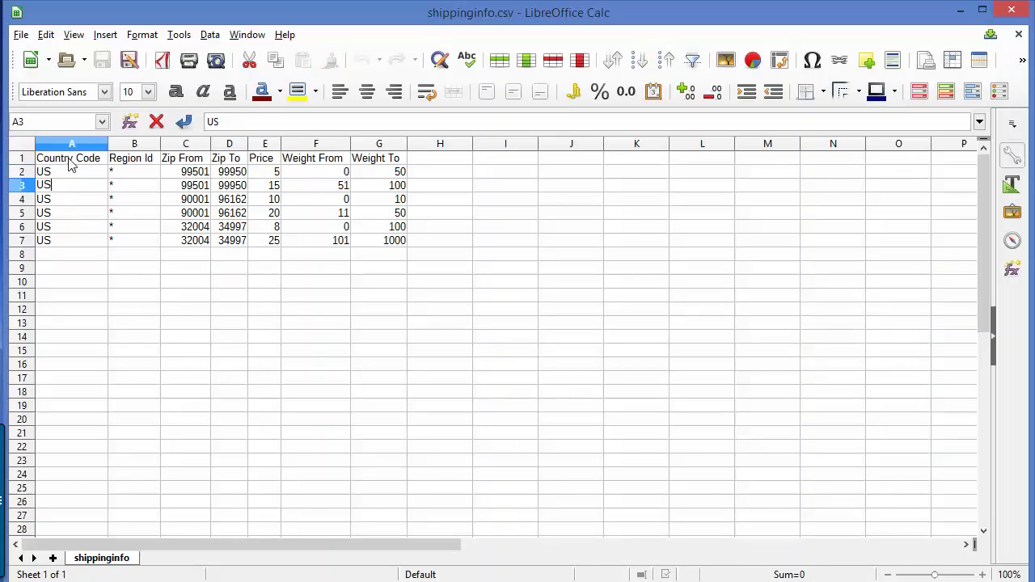
{"action": "left_click", "coordinate": [67, 175]}
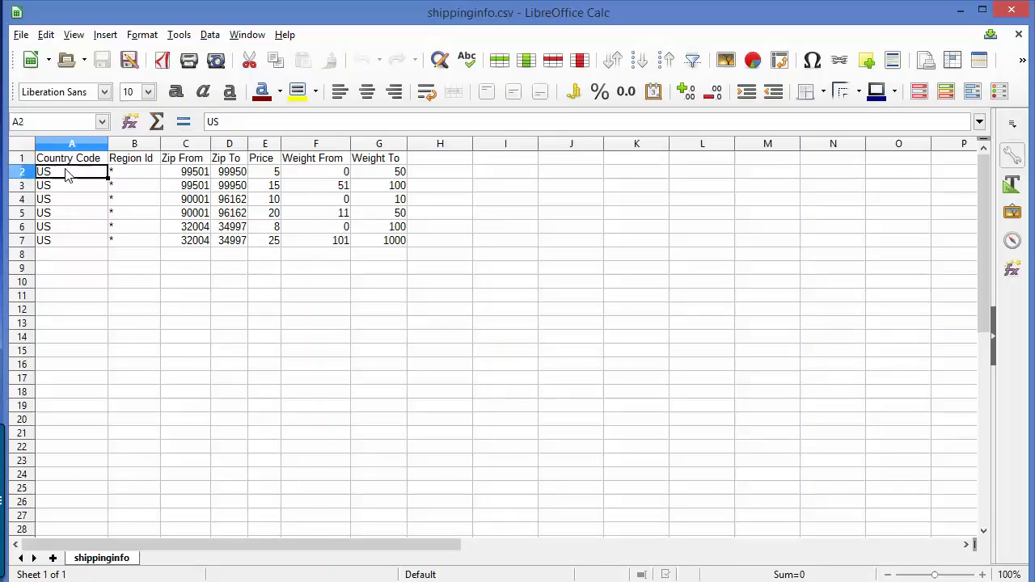
{"action": "left_click", "coordinate": [138, 185]}
{"action": "left_click", "coordinate": [134, 163]}
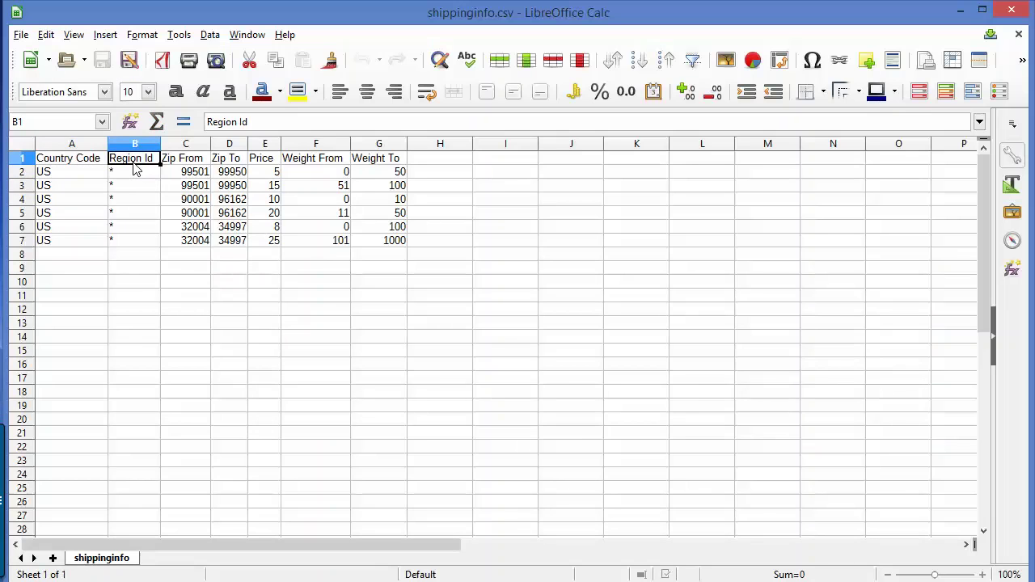
{"action": "left_click", "coordinate": [134, 173]}
{"action": "left_click", "coordinate": [136, 190]}
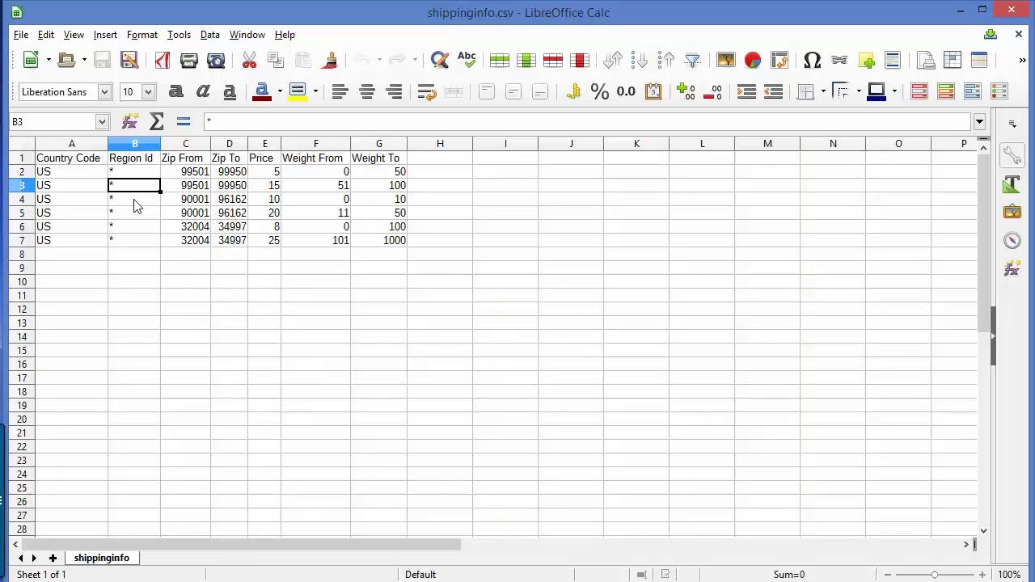
{"action": "left_click", "coordinate": [137, 200]}
Change the first rate's Zip From from 99501 to 10231 and save, keeping CSV format
{"action": "left_click", "coordinate": [197, 171]}
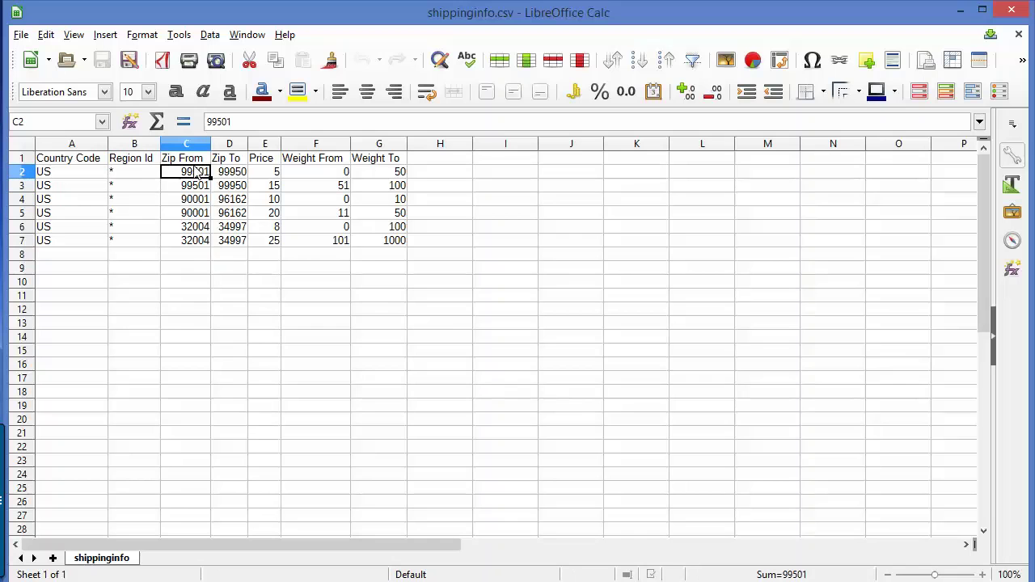
{"action": "double_click", "coordinate": [196, 171]}
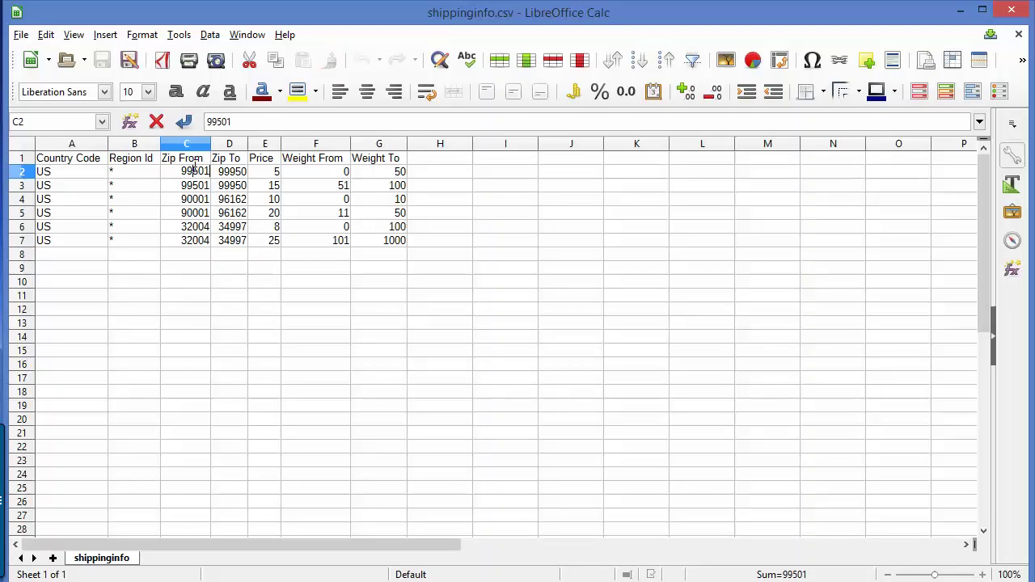
{"action": "key", "text": "BackSpace"}
{"action": "key", "text": "BackSpace"}
{"action": "key", "text": "BackSpace"}
{"action": "type", "text": "10231"}
{"action": "key", "text": "ctrl+s"}
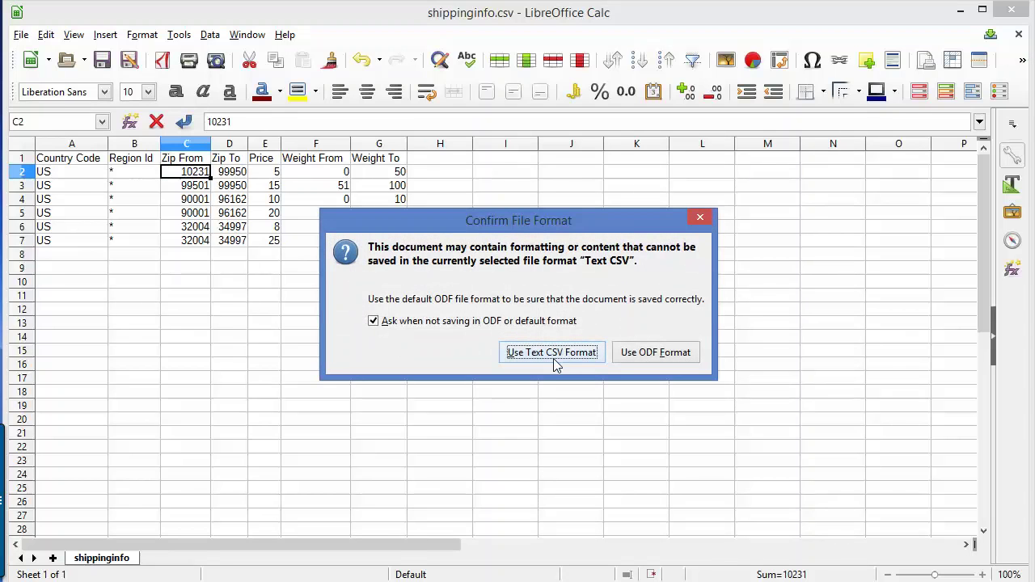
{"action": "left_click", "coordinate": [551, 353]}
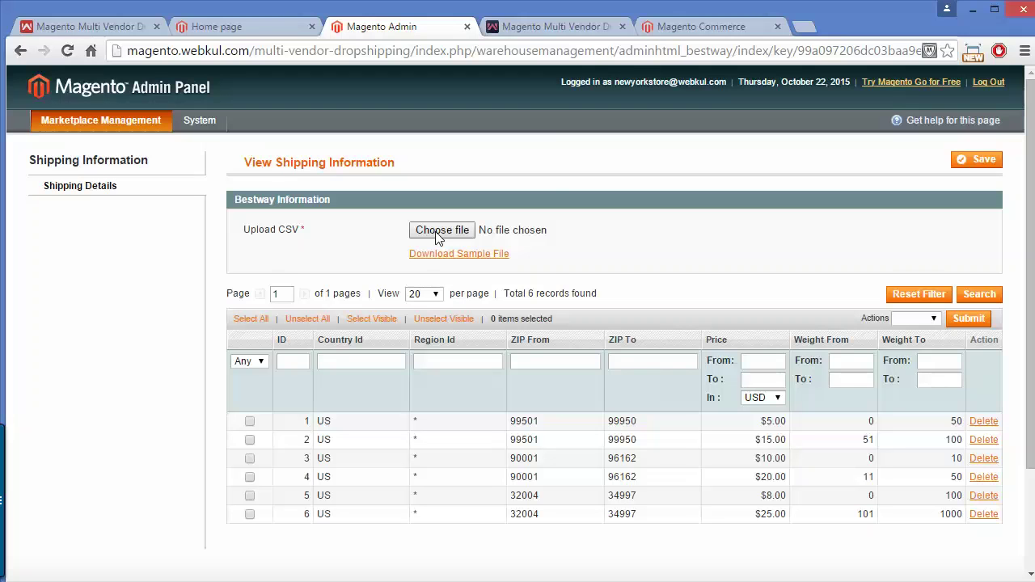
Choose shippinginfo.csv from Downloads as the table-rate file to upload
{"action": "left_click", "coordinate": [437, 234]}
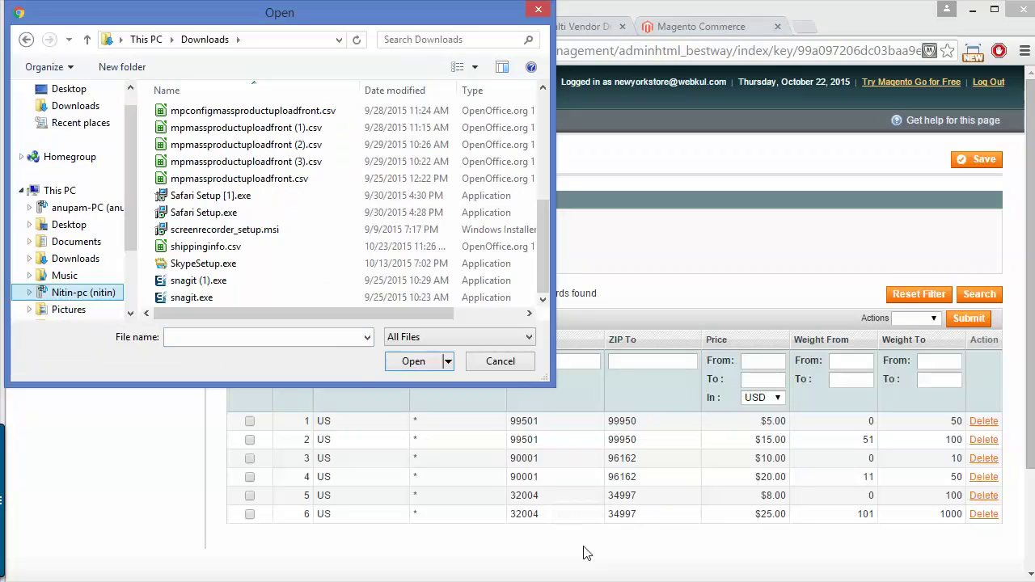
{"action": "left_click", "coordinate": [217, 250]}
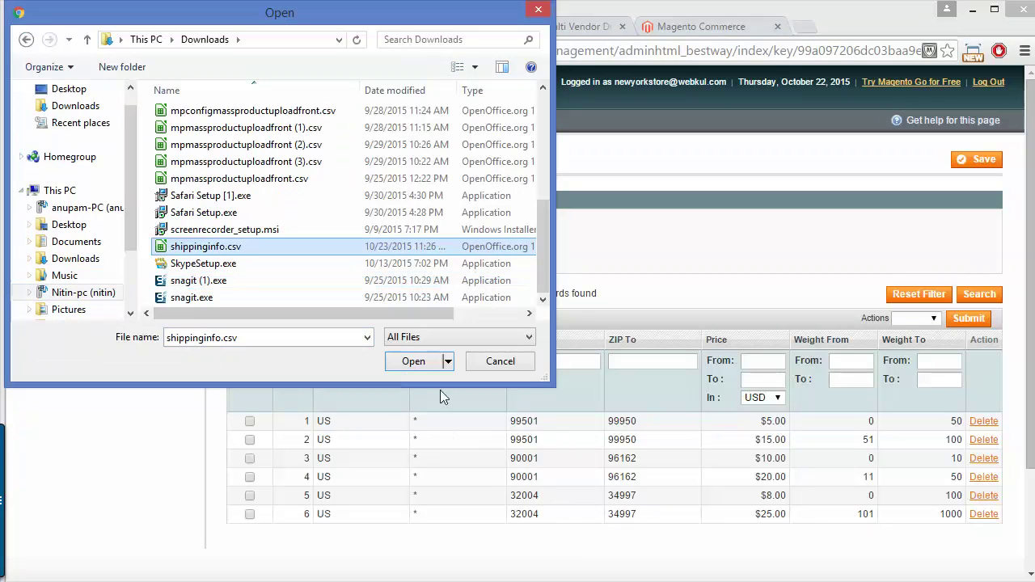
{"action": "left_click", "coordinate": [417, 363]}
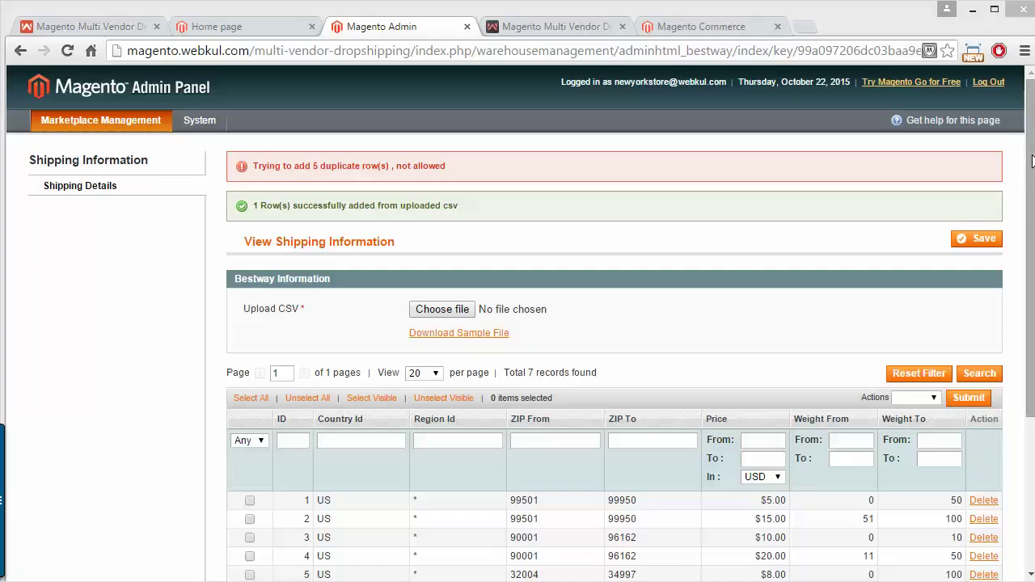
Scroll the rates grid to check the new seventh rate: US, ZIP 10231–99950, $5.00
{"action": "scroll", "coordinate": [1032, 161], "scroll_direction": "down", "scroll_amount": 2}
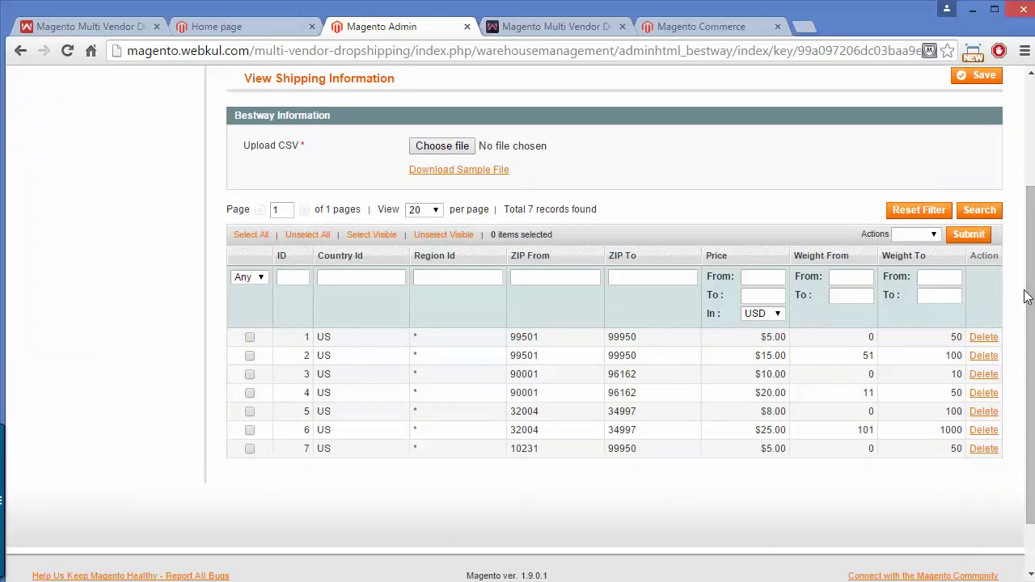
{"action": "left_click_drag", "start_coordinate": [1030, 297], "coordinate": [1021, 188]}
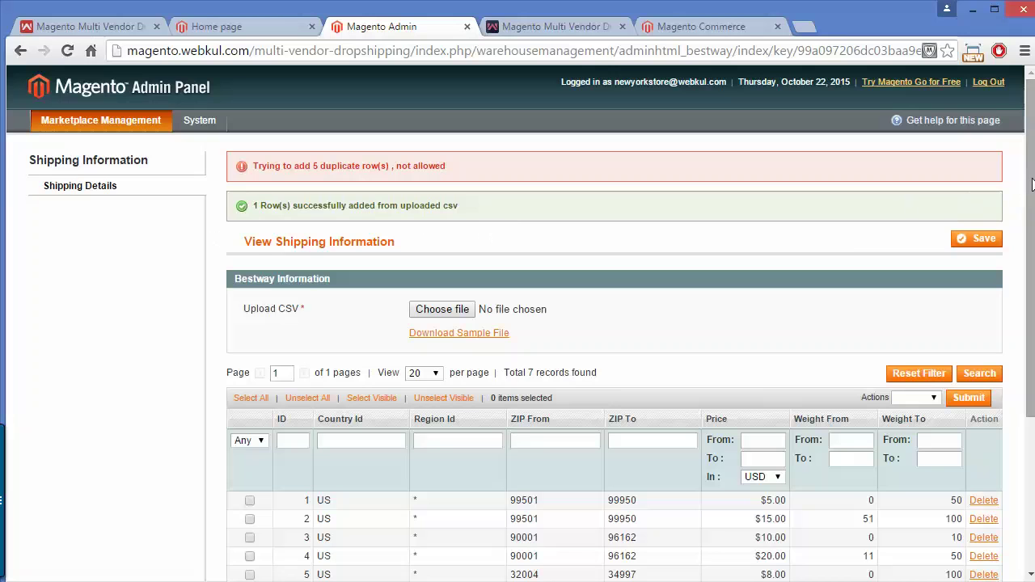
{"action": "mouse_move", "coordinate": [1032, 169]}
{"action": "left_mouse_down"}
{"action": "mouse_move", "coordinate": [1032, 308]}
{"action": "mouse_move", "coordinate": [1033, 166]}
{"action": "left_mouse_up"}
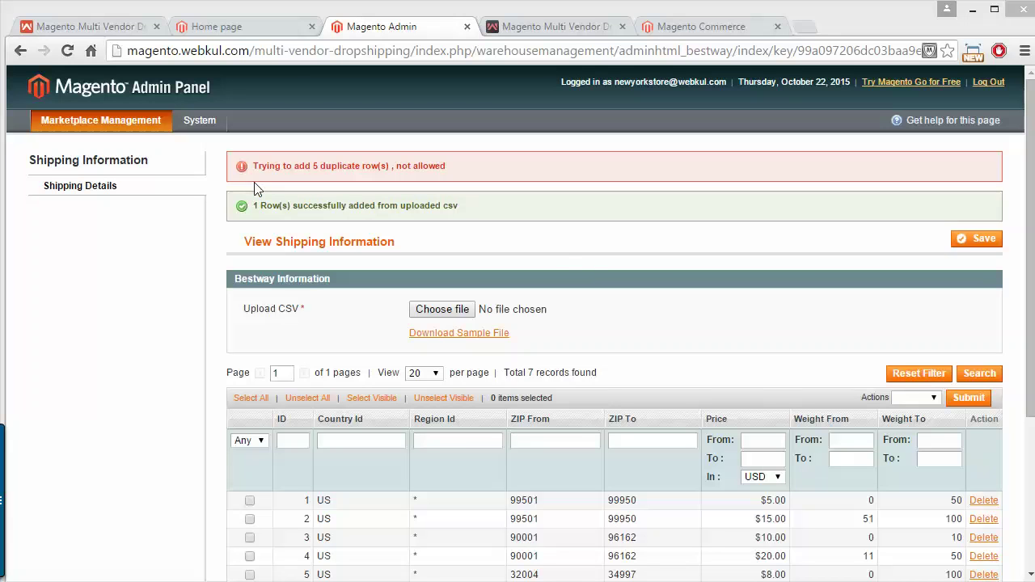
Go to Marketplace Management > Warehouse Manager > Warehouse Products
{"action": "mouse_move", "coordinate": [146, 127]}
{"action": "mouse_move", "coordinate": [137, 148]}
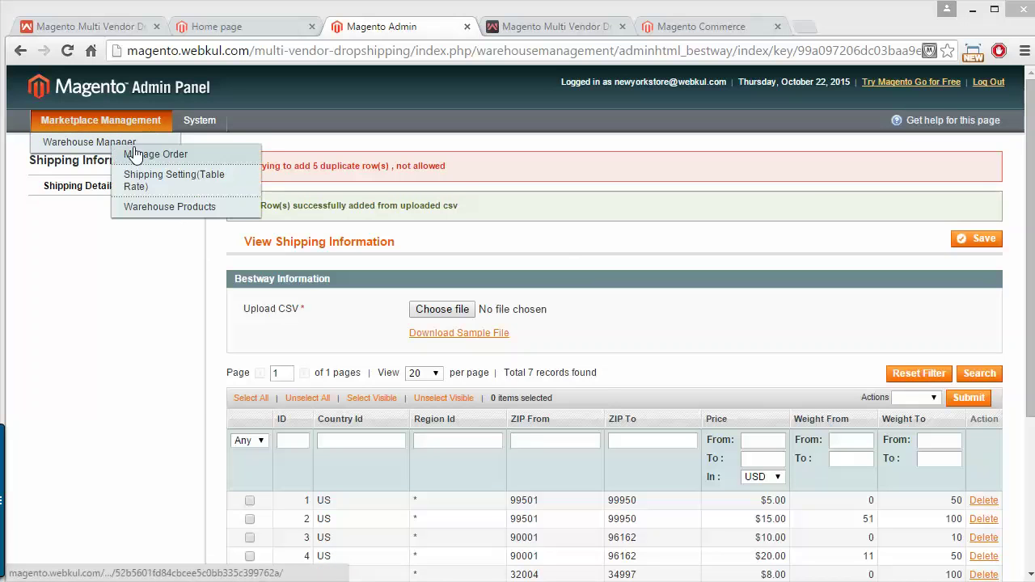
{"action": "left_click", "coordinate": [182, 208]}
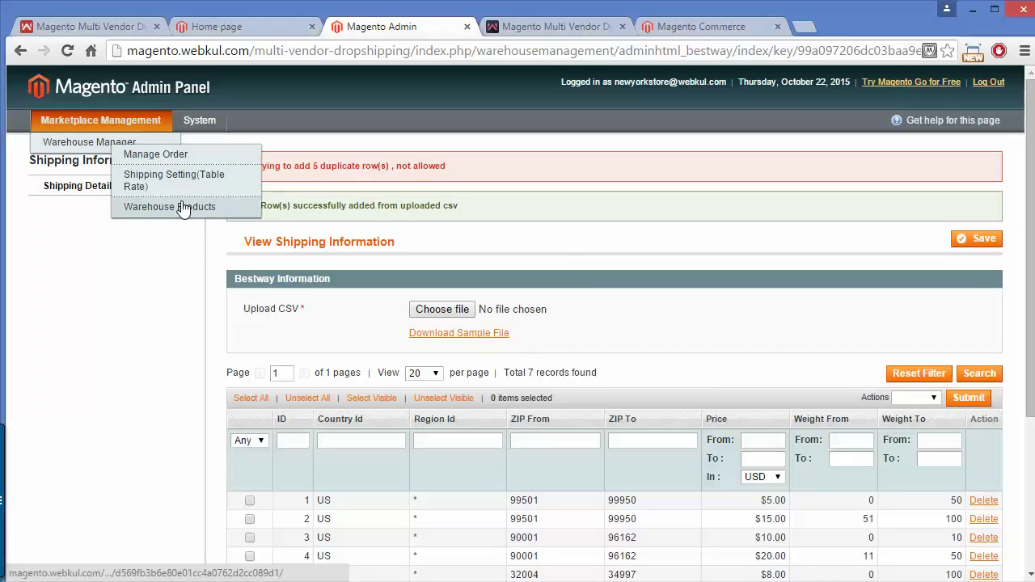